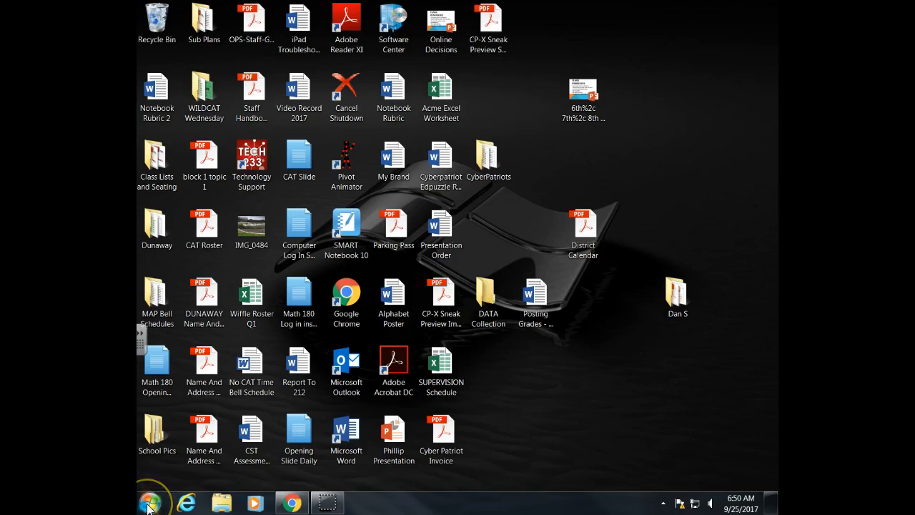
# Launch Excel 2016 from the Start menu and create a blank workbook
pyautogui.click(148, 504)
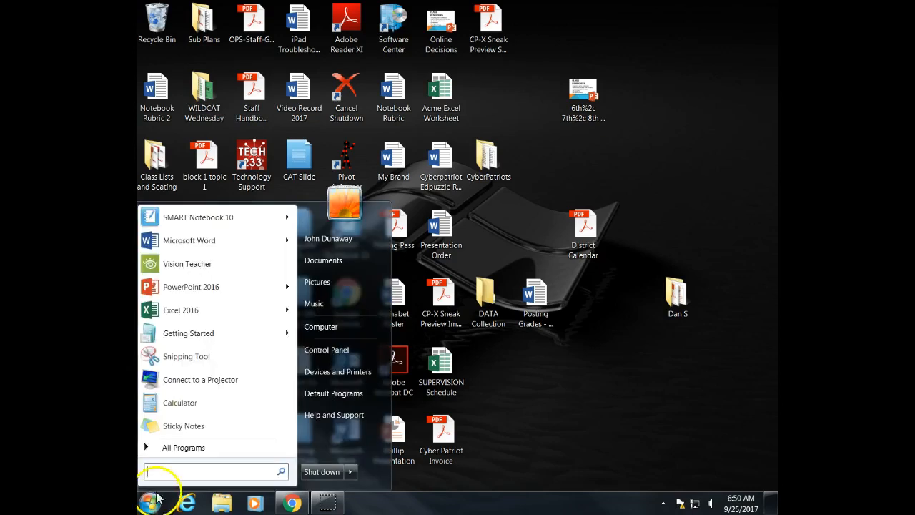
pyautogui.click(146, 448)
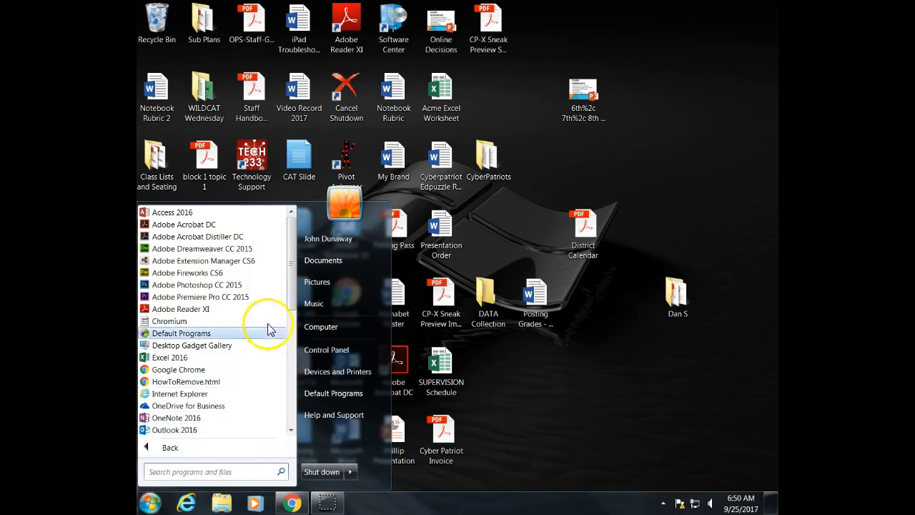
pyautogui.click(201, 357)
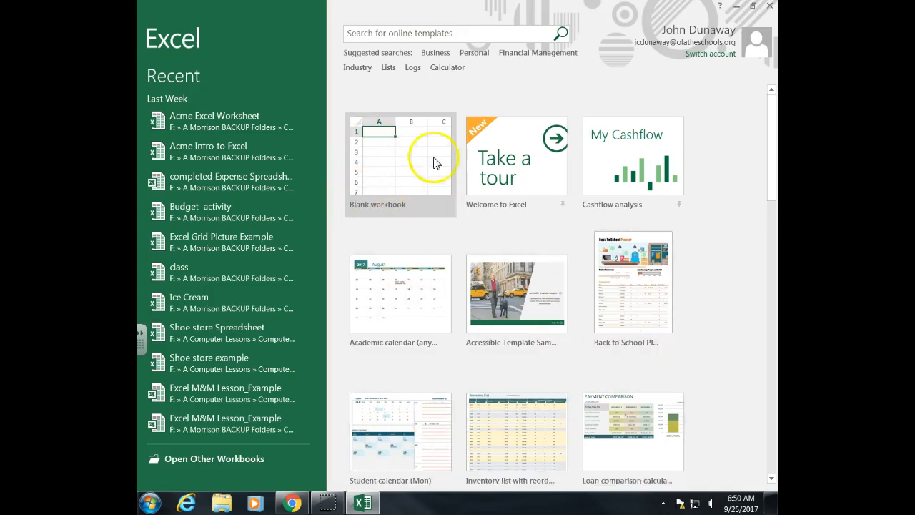
pyautogui.click(391, 178)
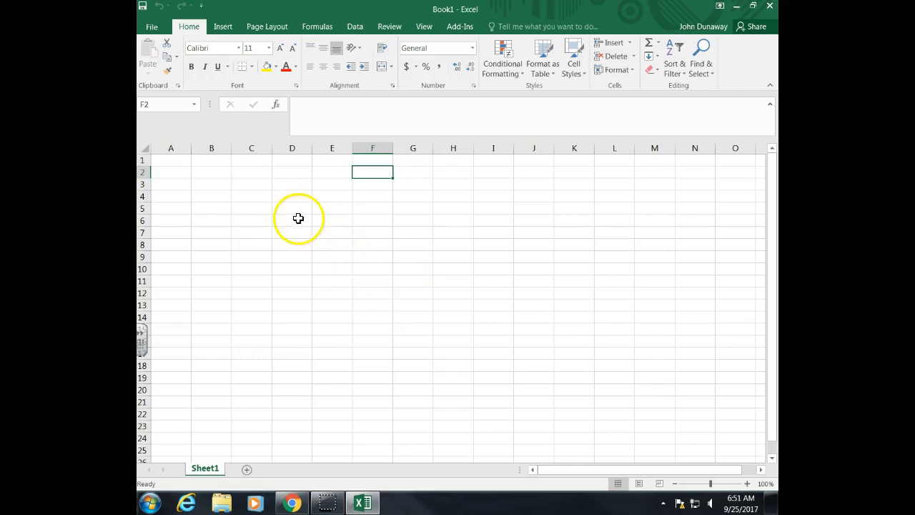
# Save the workbook as Excel Picture Intro on the H: home network drive
pyautogui.click(153, 27)
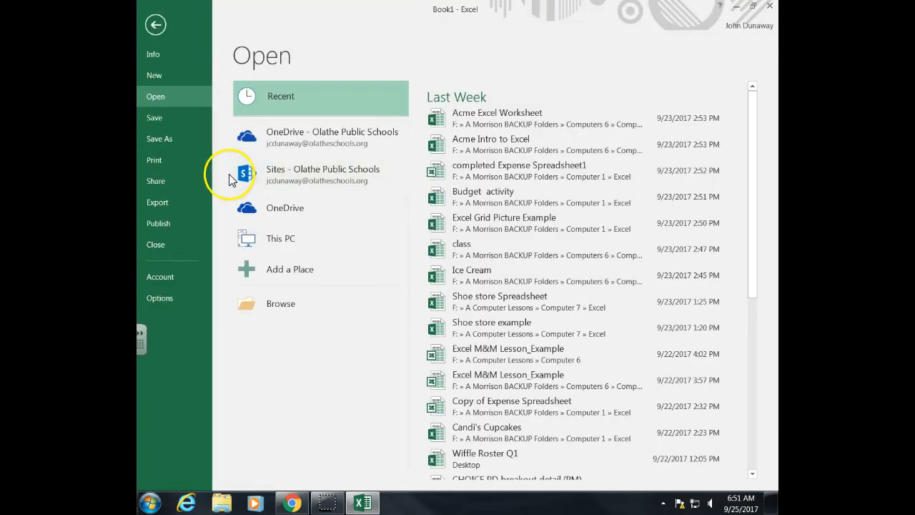
pyautogui.click(168, 144)
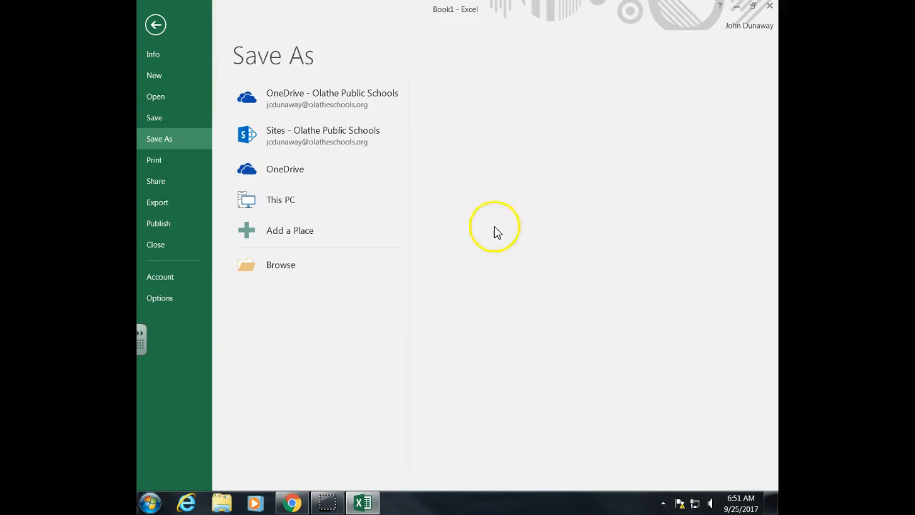
pyautogui.click(279, 278)
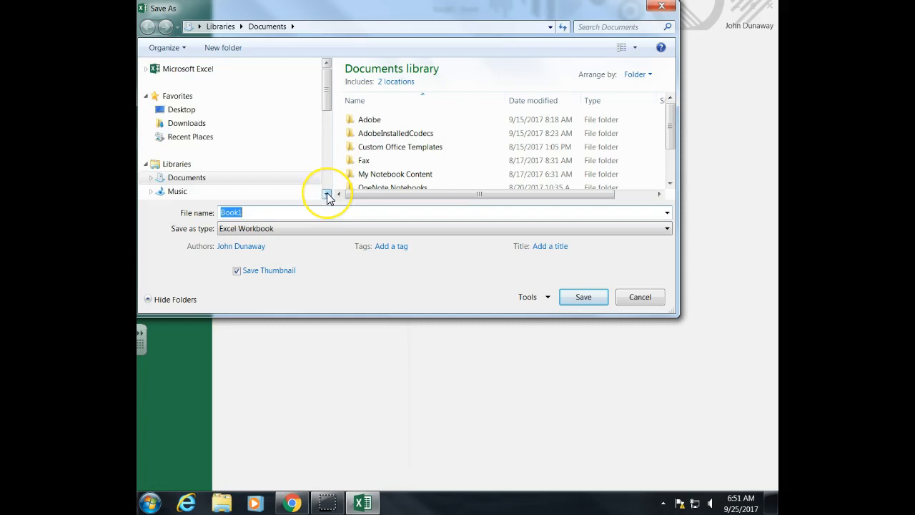
pyautogui.scroll(-3, 326, 192)
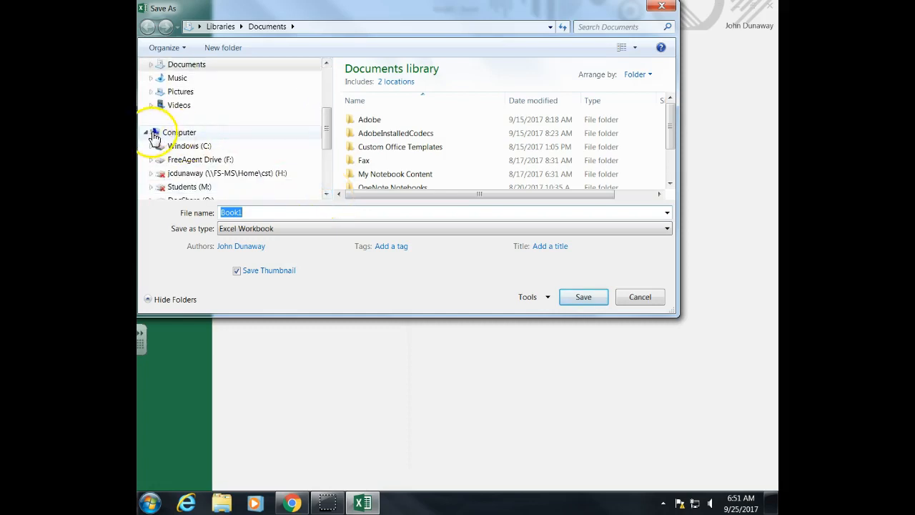
pyautogui.click(151, 135)
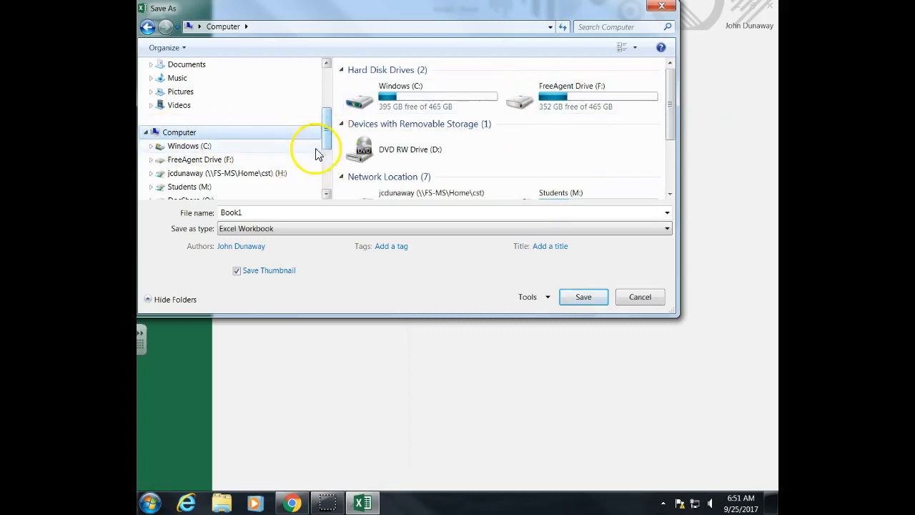
pyautogui.click(266, 177)
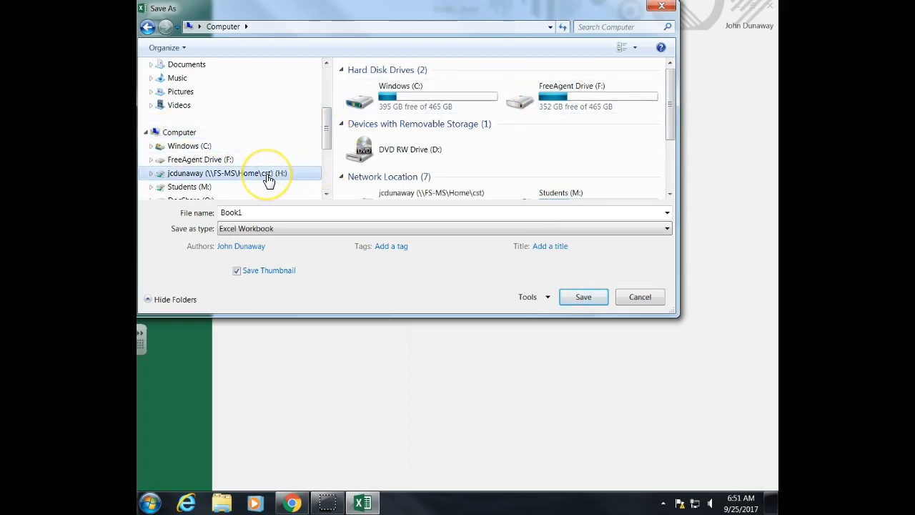
pyautogui.moveTo(286, 217); pyautogui.dragTo(173, 216)
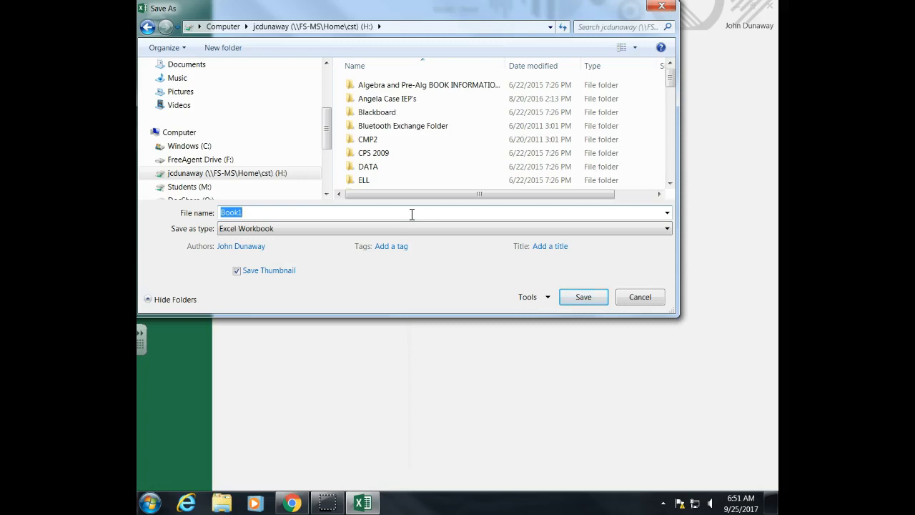
pyautogui.write('Excel Picture Intro')
pyautogui.click(436, 210)
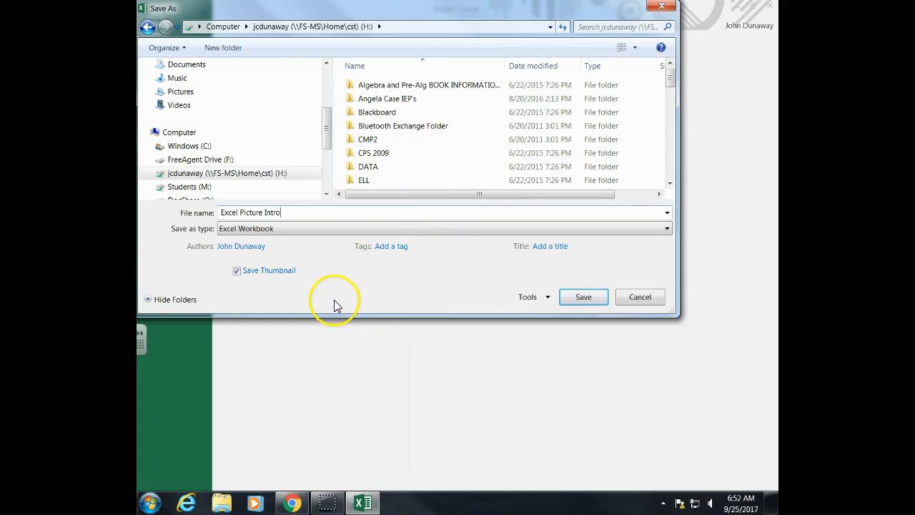
pyautogui.click(584, 297)
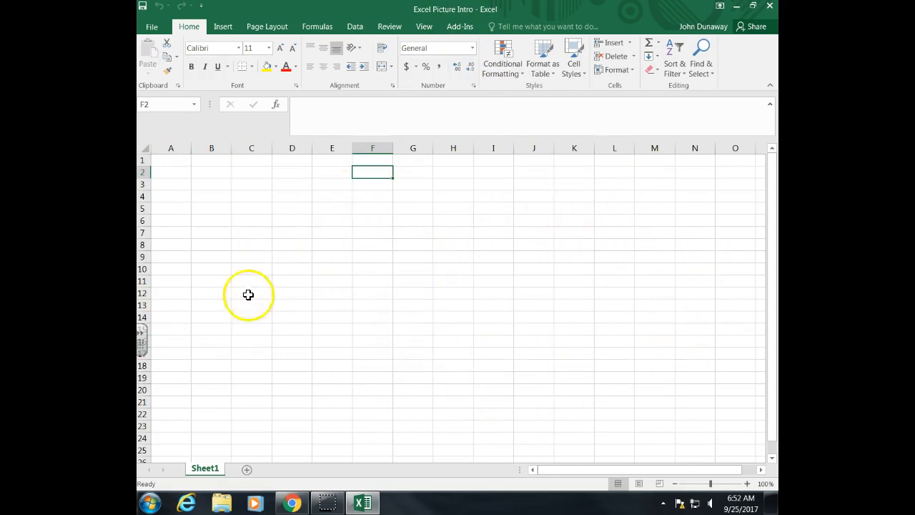
# Select cells down column A and back up column B to examine individual cells
pyautogui.click(172, 162)
pyautogui.click(174, 173)
pyautogui.click(176, 184)
pyautogui.click(177, 196)
pyautogui.click(177, 208)
pyautogui.click(210, 206)
pyautogui.click(207, 196)
pyautogui.click(208, 186)
pyautogui.click(209, 173)
pyautogui.click(209, 160)
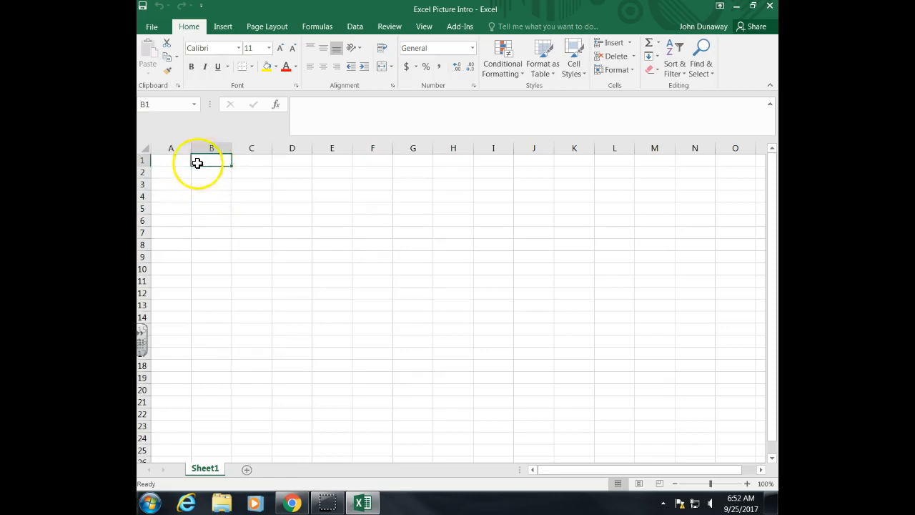
pyautogui.click(179, 161)
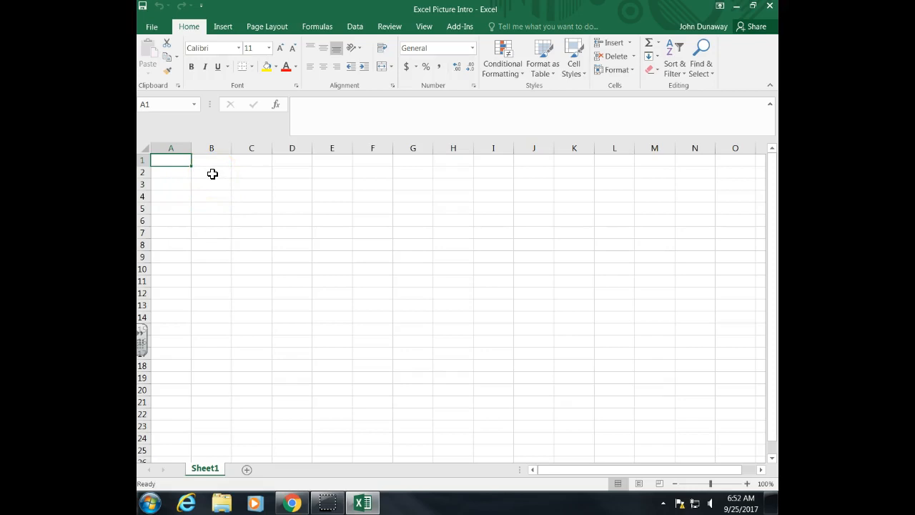
# Select cell G7, column G and row 7 to examine how cells, columns and rows are addressed
pyautogui.click(413, 235)
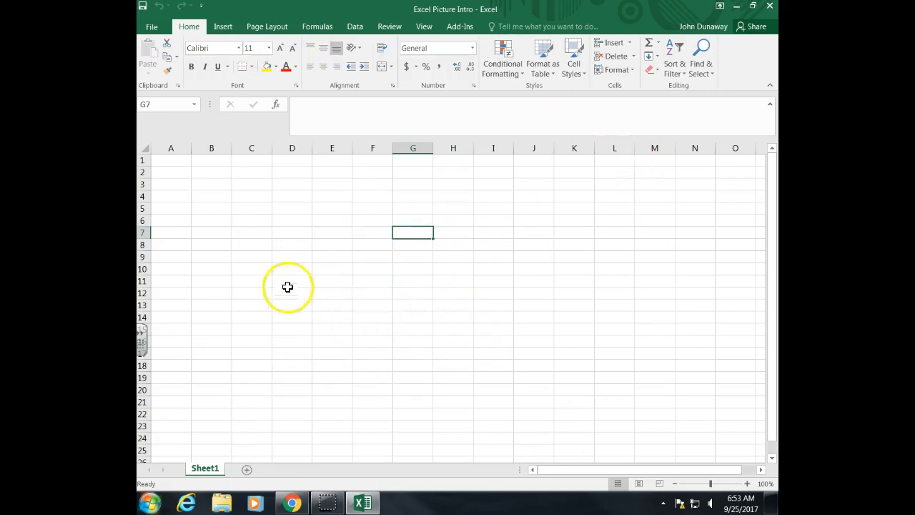
pyautogui.click(381, 232)
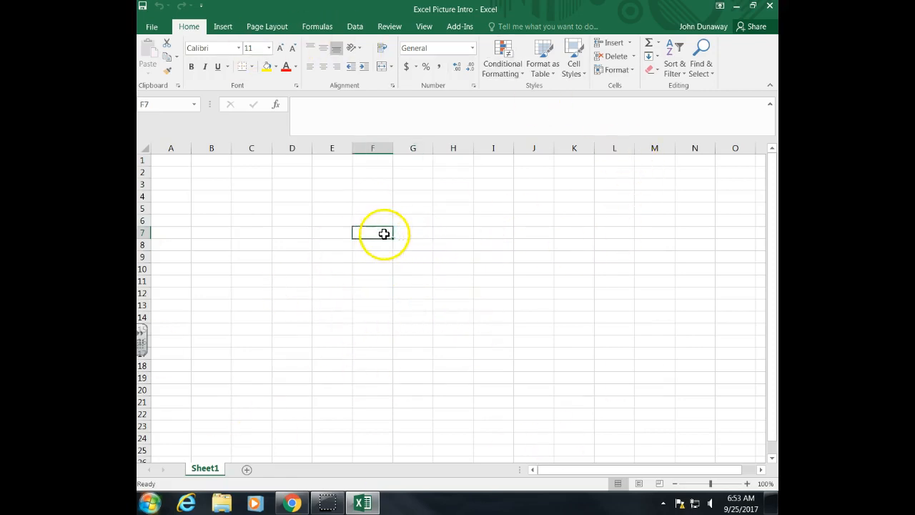
pyautogui.click(402, 233)
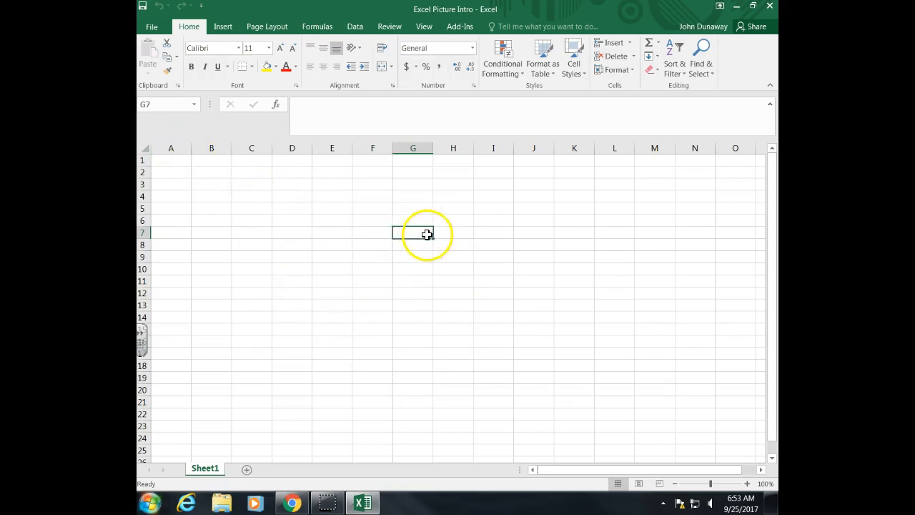
pyautogui.click(419, 148)
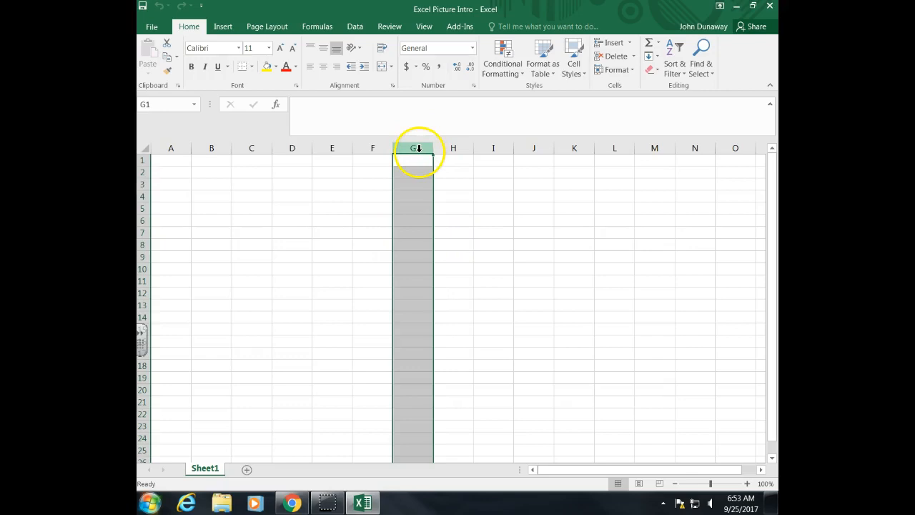
pyautogui.click(414, 234)
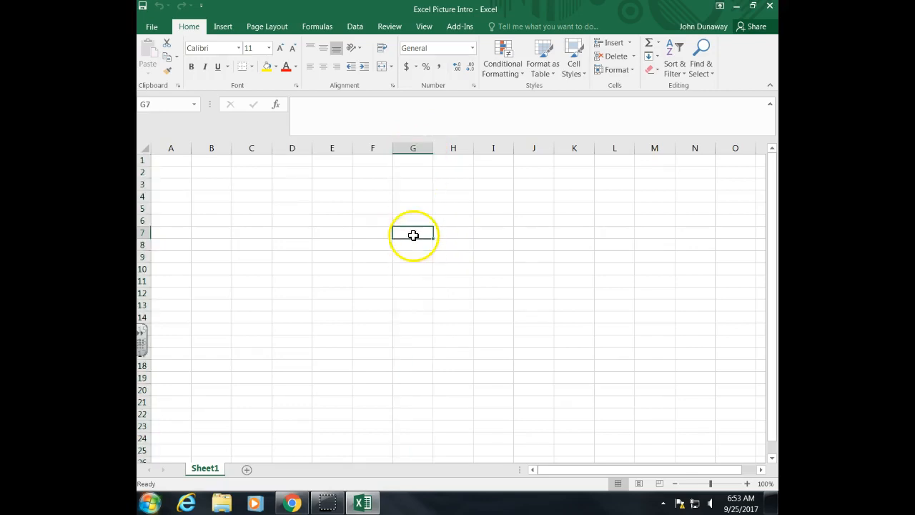
pyautogui.click(142, 232)
pyautogui.click(419, 232)
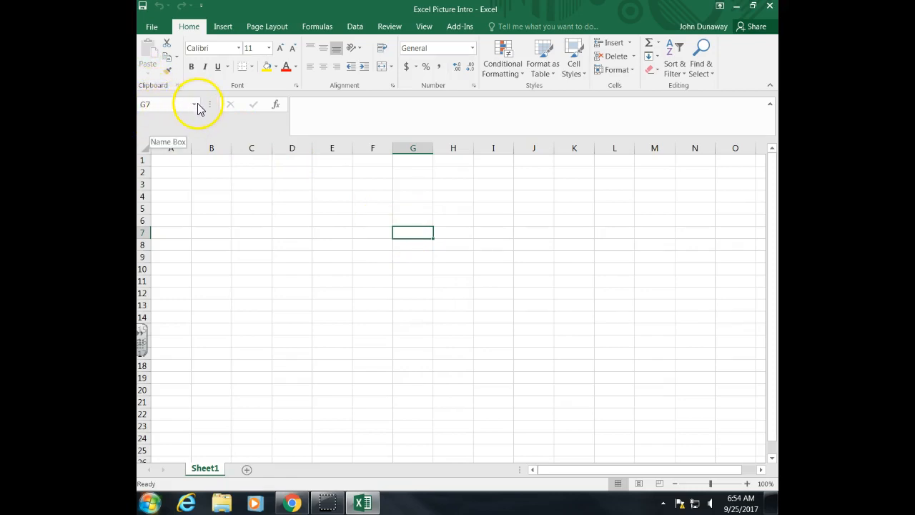
pyautogui.click(337, 111)
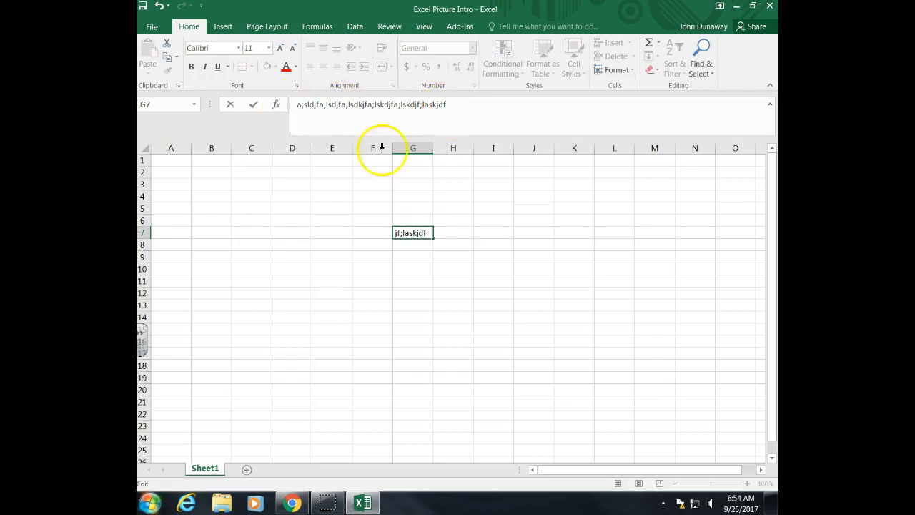
pyautogui.moveTo(451, 107); pyautogui.dragTo(211, 102)
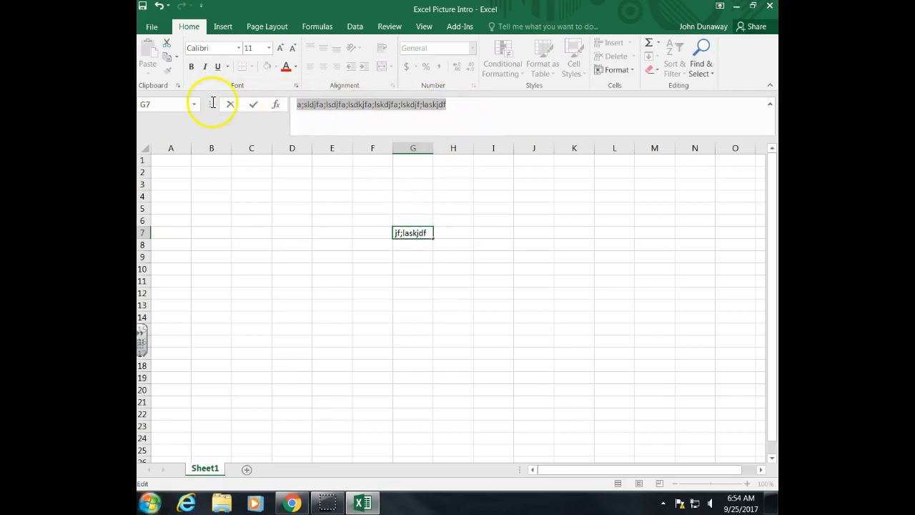
pyautogui.press('BackSpace')
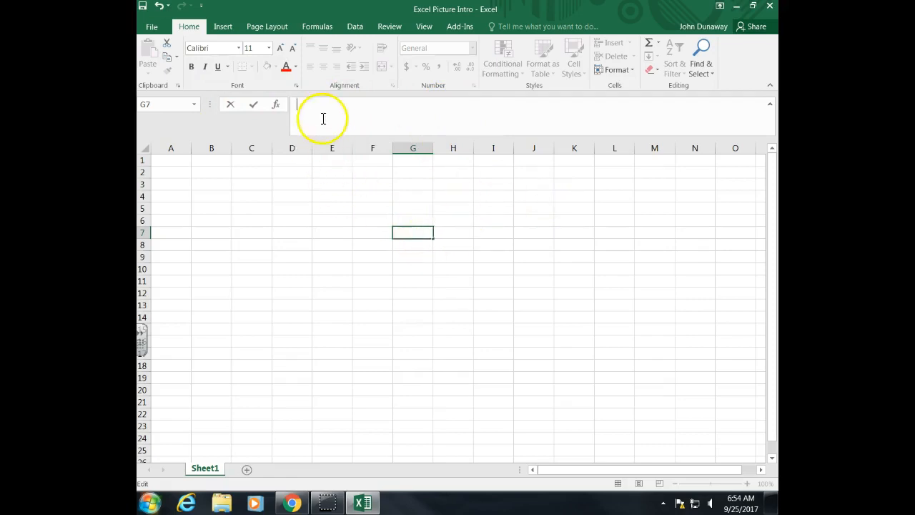
# Enter the teacher's name in cell E5 and confirm it
pyautogui.click(422, 234)
pyautogui.click(346, 213)
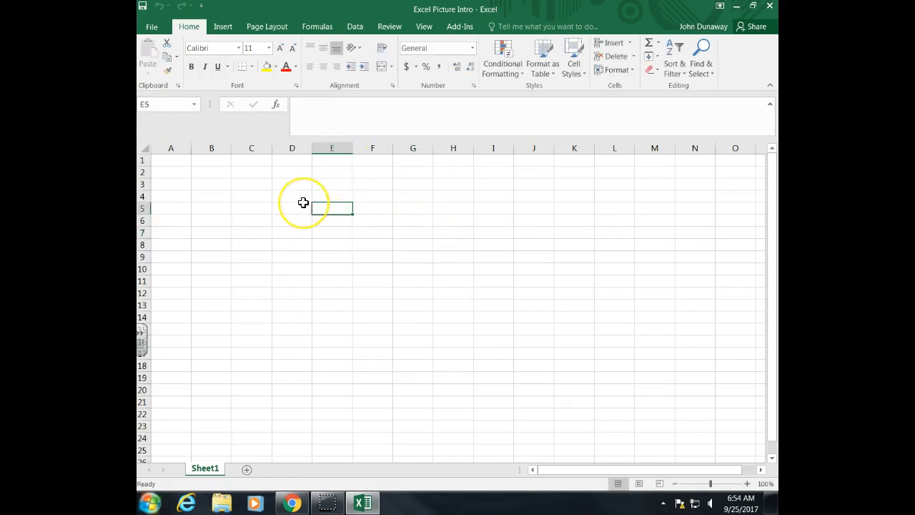
pyautogui.write('Mr. D')
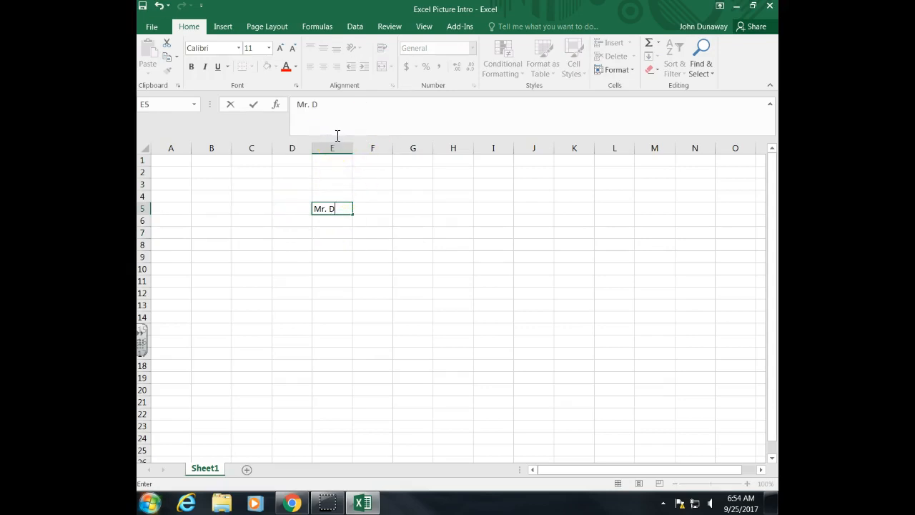
pyautogui.click(254, 106)
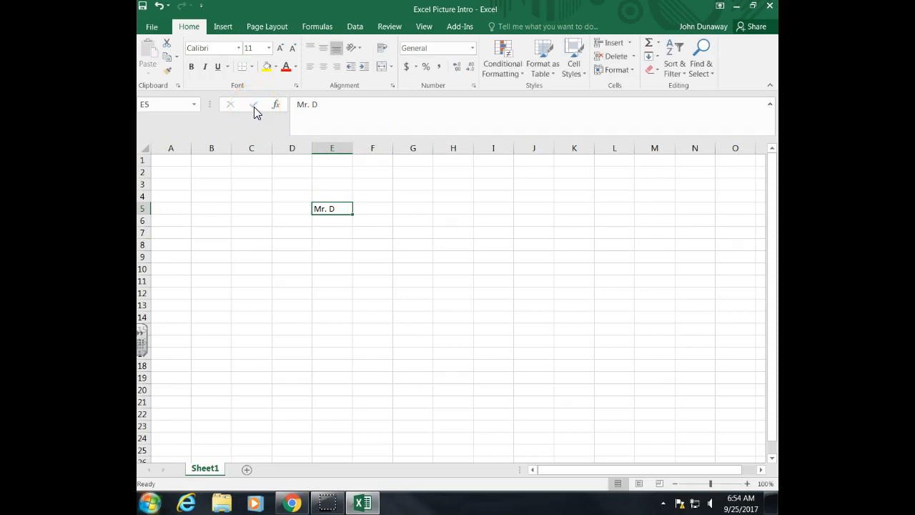
# Clear the contents of cell E5 through the formula bar
pyautogui.click(339, 216)
pyautogui.click(337, 208)
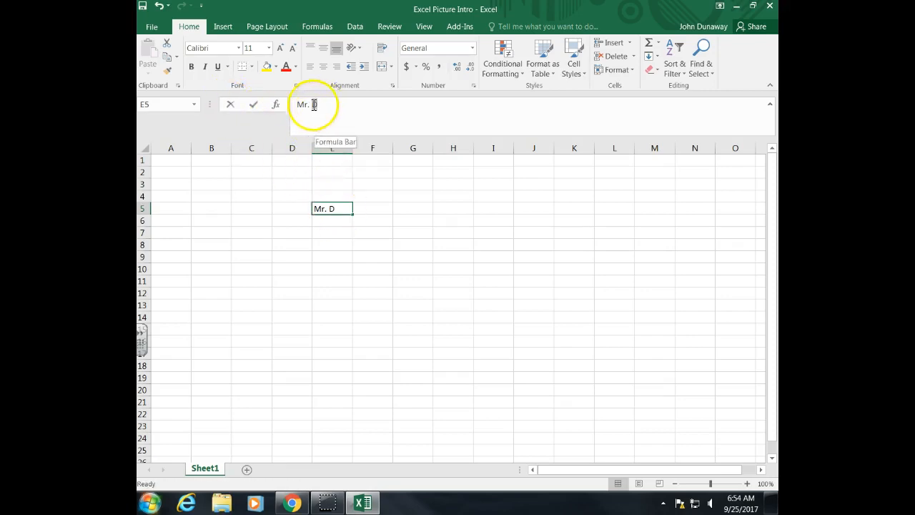
pyautogui.moveTo(315, 105); pyautogui.dragTo(278, 108)
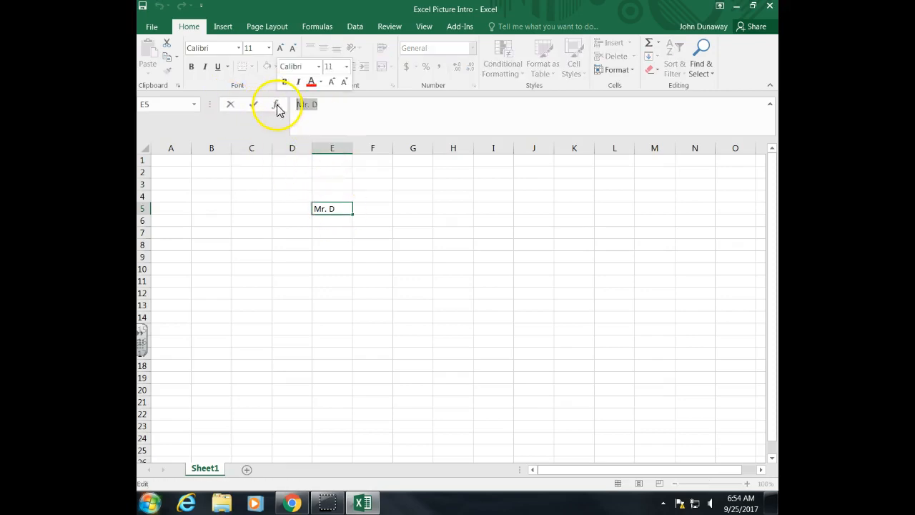
pyautogui.click(230, 105)
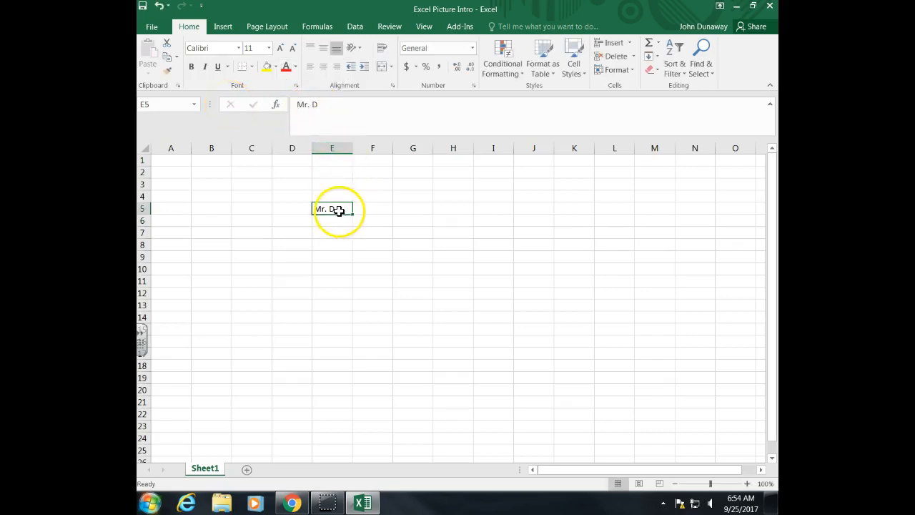
pyautogui.moveTo(320, 105); pyautogui.dragTo(270, 102)
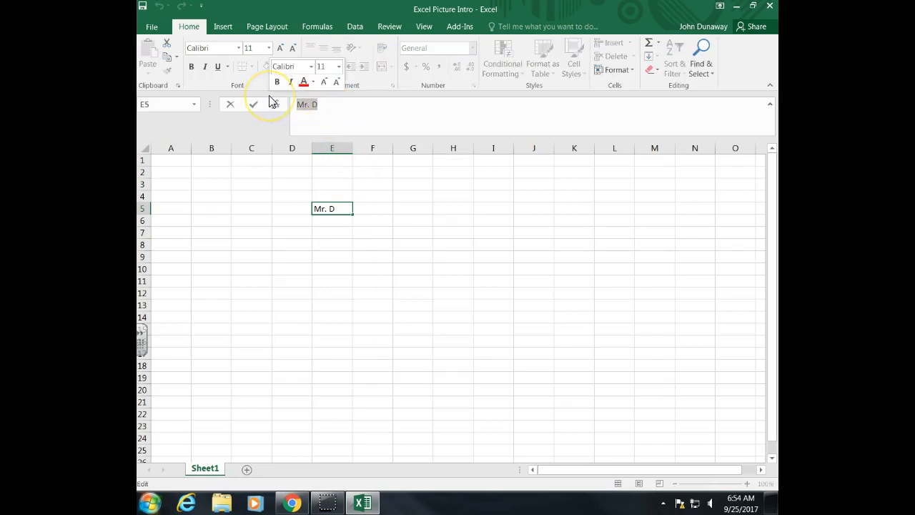
pyautogui.press('Delete')
pyautogui.press('Return')
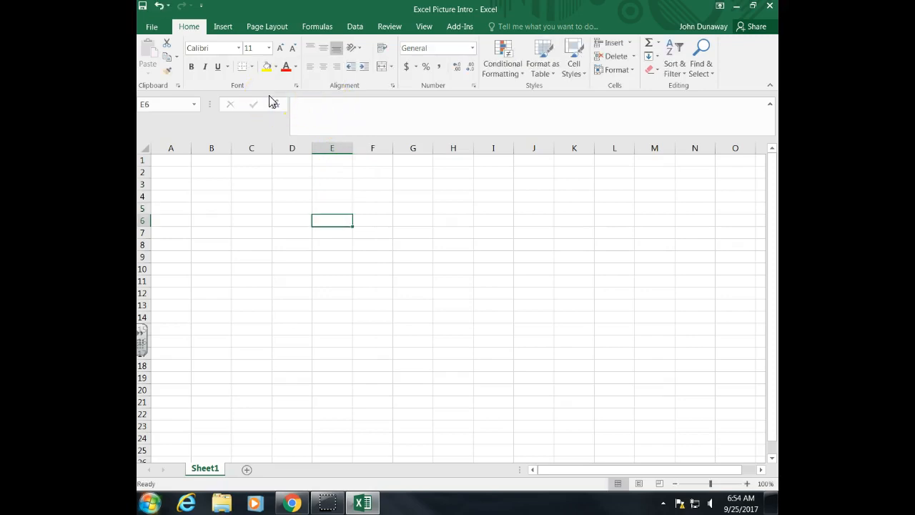
# Select cells in column E and then down column A to review cell navigation
pyautogui.click(336, 207)
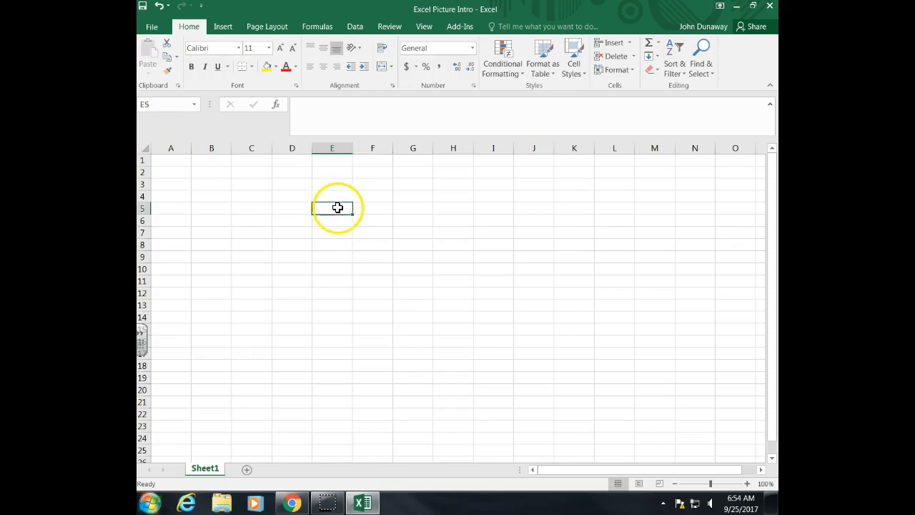
pyautogui.click(334, 170)
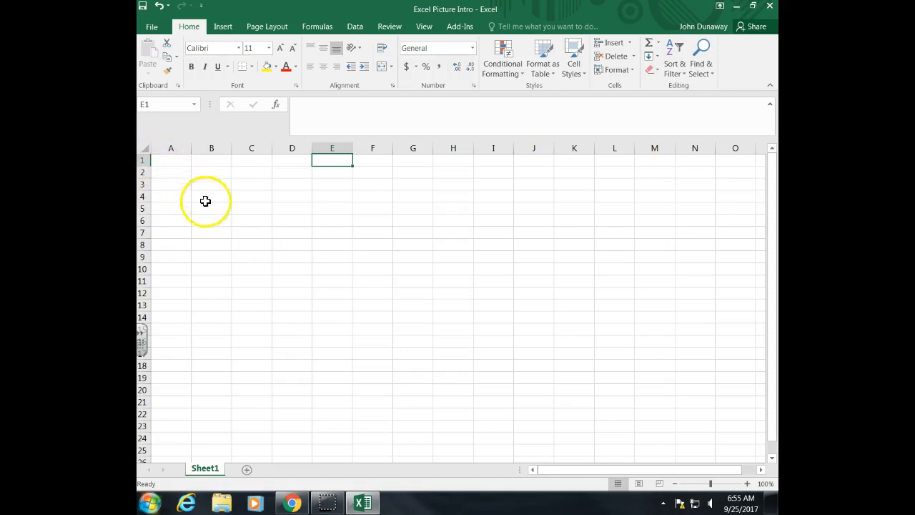
pyautogui.click(162, 163)
pyautogui.click(171, 174)
pyautogui.click(173, 185)
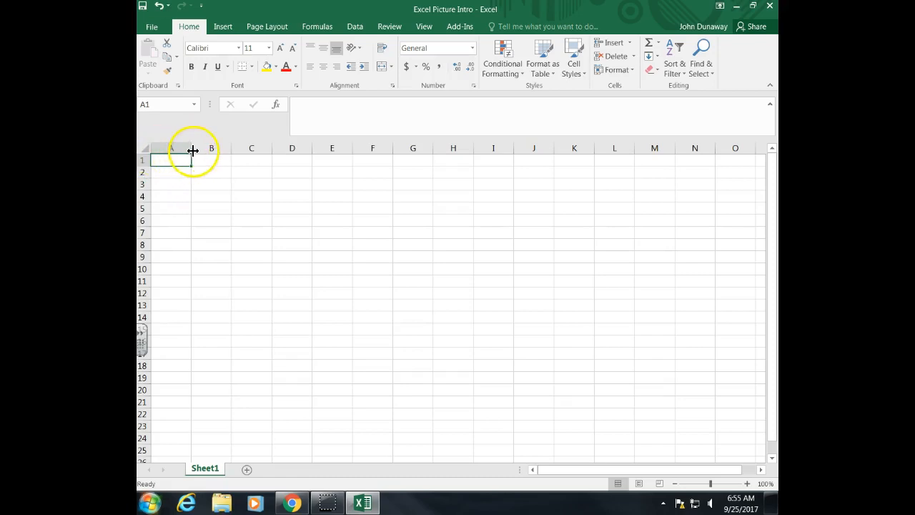
# Narrow column D and select cells around it to show the changed width
pyautogui.click(299, 148)
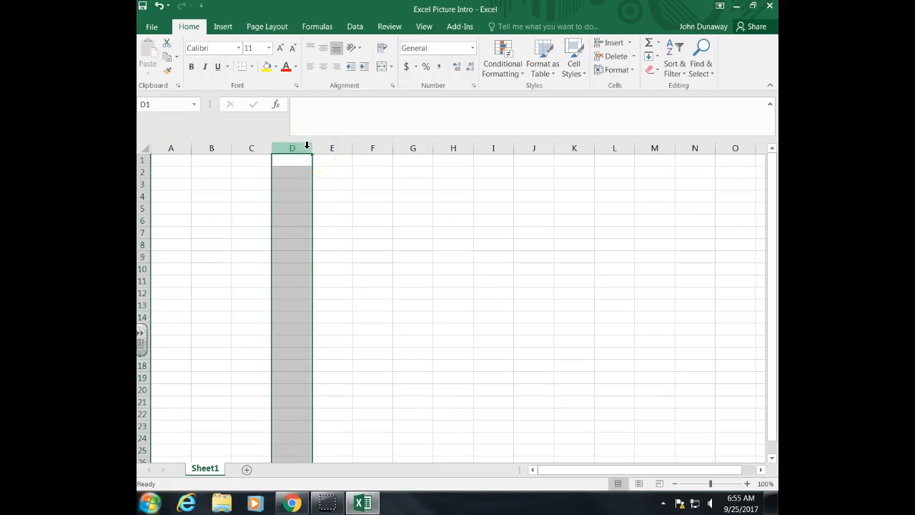
pyautogui.moveTo(312, 148); pyautogui.dragTo(281, 152)
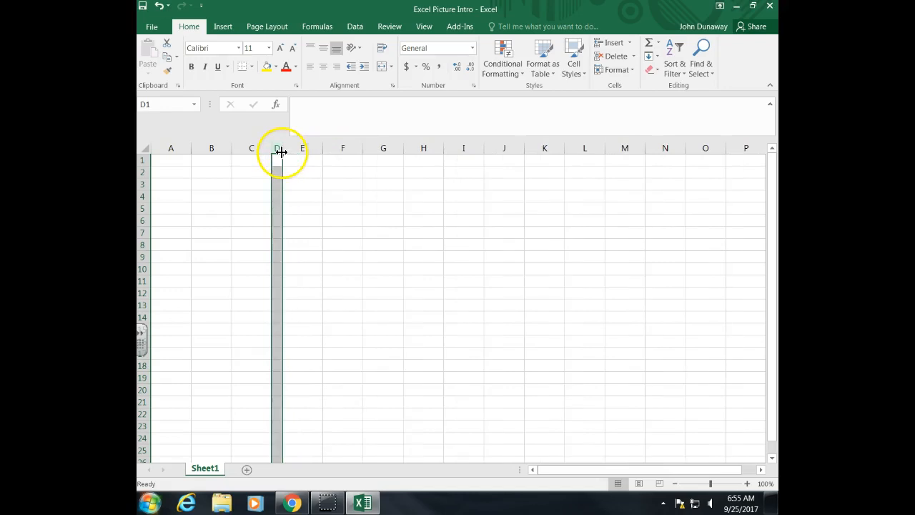
pyautogui.click(279, 303)
pyautogui.click(291, 294)
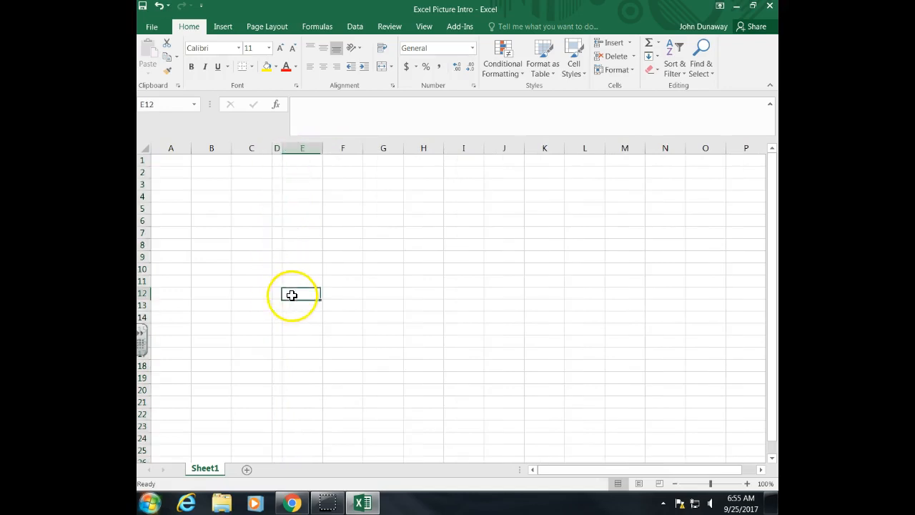
pyautogui.click(276, 287)
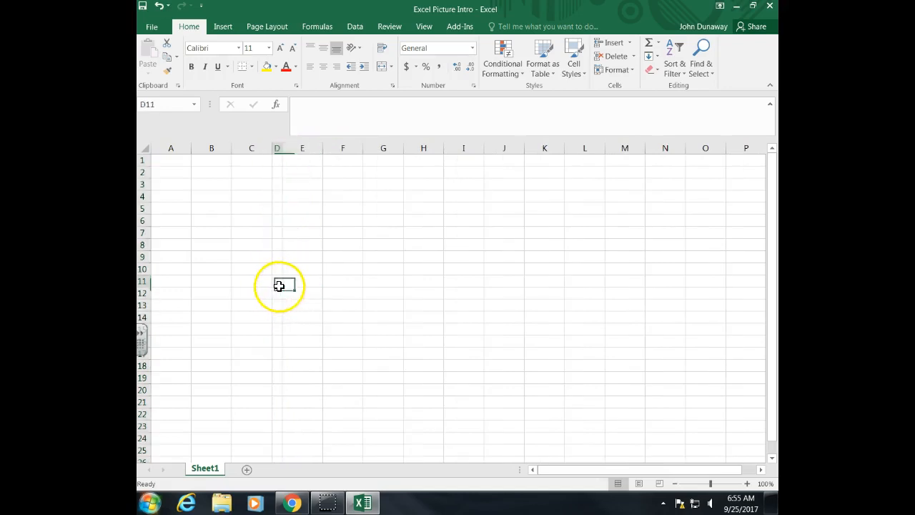
pyautogui.click(260, 196)
pyautogui.click(279, 163)
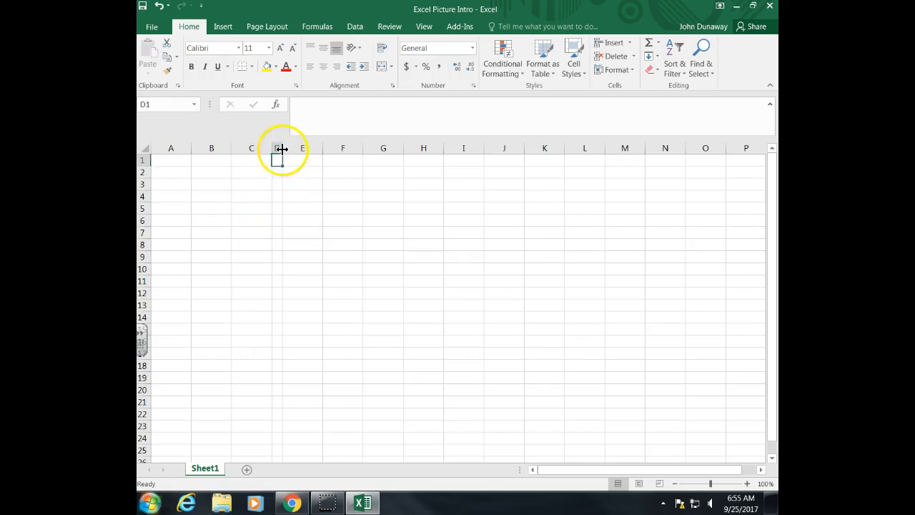
# Widen column D well beyond the default, then reduce it to a slightly wider width
pyautogui.moveTo(282, 148); pyautogui.dragTo(422, 153)
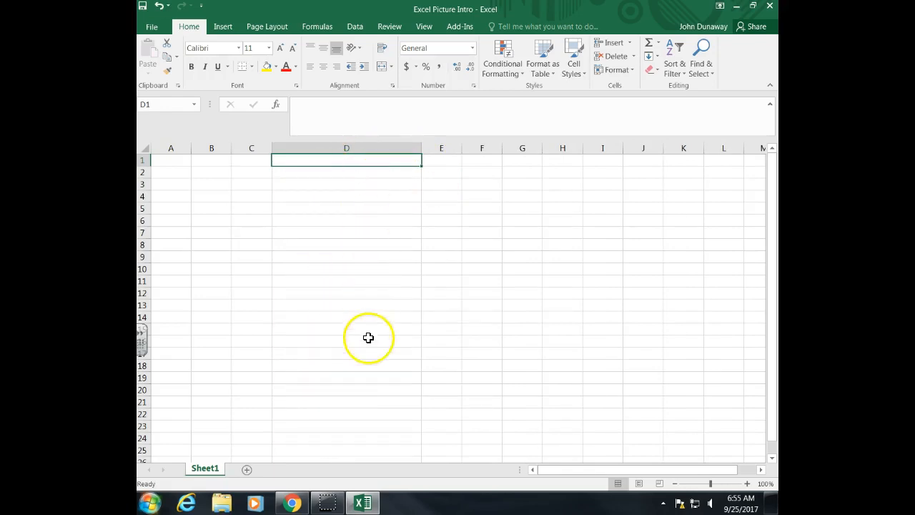
pyautogui.moveTo(421, 148); pyautogui.dragTo(325, 150)
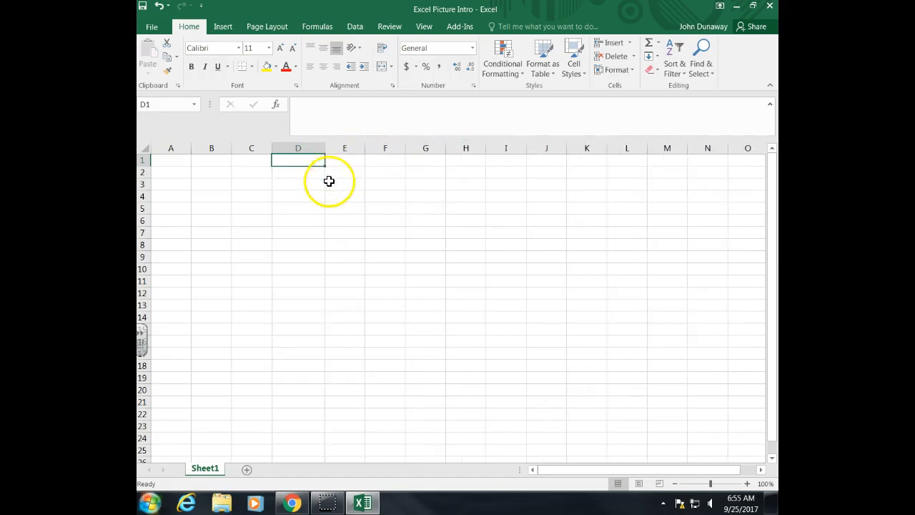
pyautogui.click(164, 161)
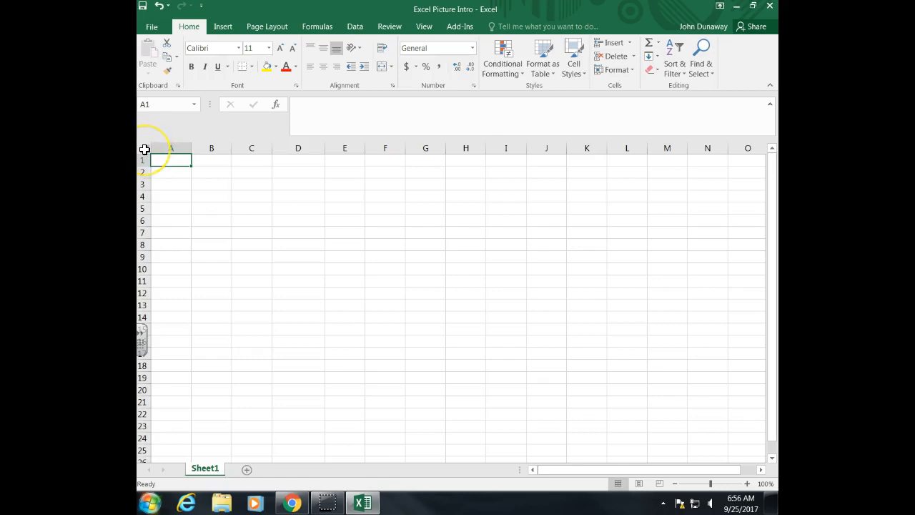
# Select the whole sheet and make every column narrower and every row much taller
pyautogui.click(144, 150)
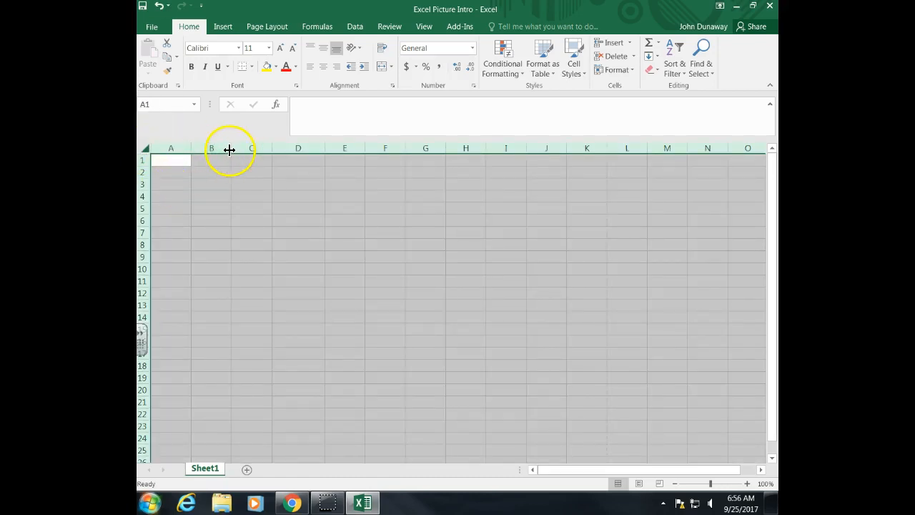
pyautogui.moveTo(232, 149); pyautogui.dragTo(218, 150)
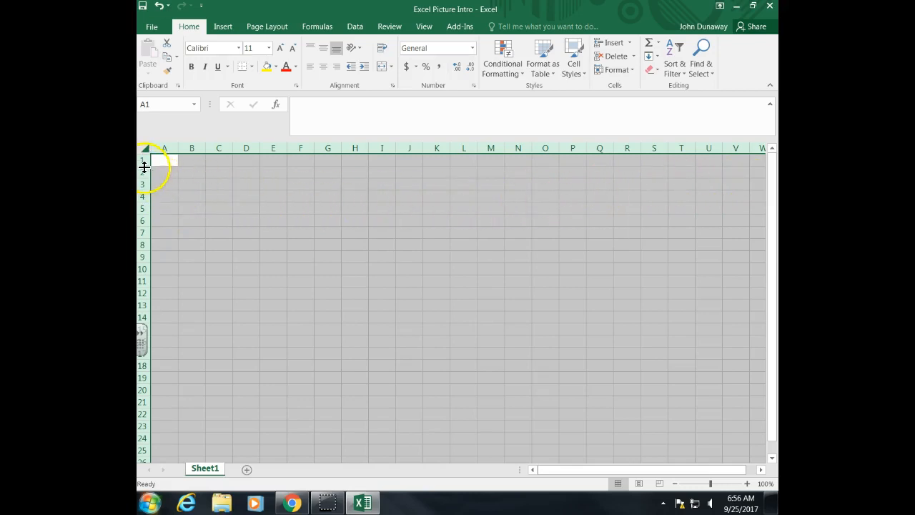
pyautogui.moveTo(144, 165); pyautogui.dragTo(143, 202)
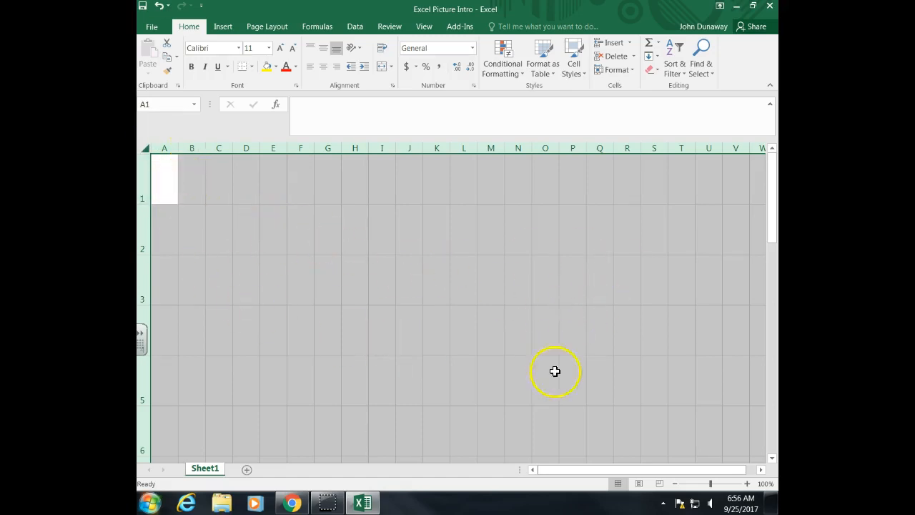
# Scroll down the sheet and move down column M from row 20 to row 52
pyautogui.moveTo(771, 229); pyautogui.dragTo(758, 179)
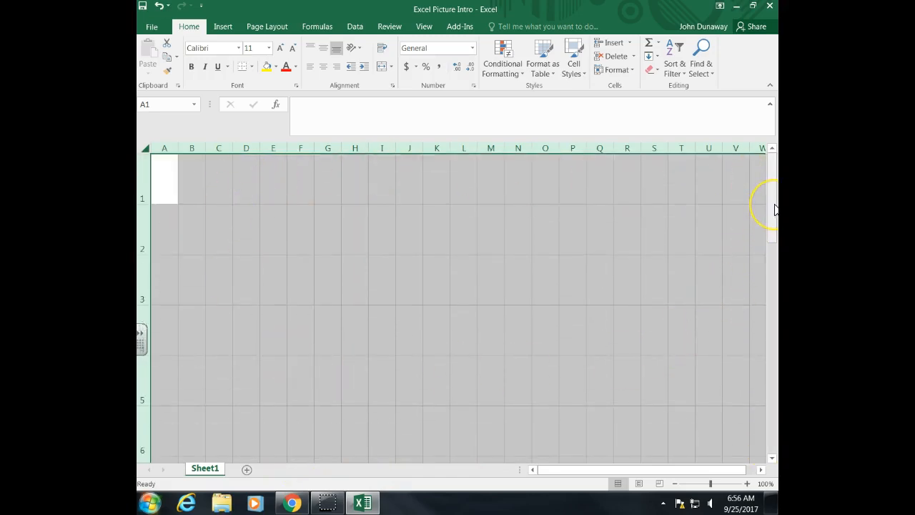
pyautogui.moveTo(775, 209); pyautogui.dragTo(770, 456)
pyautogui.click(483, 444)
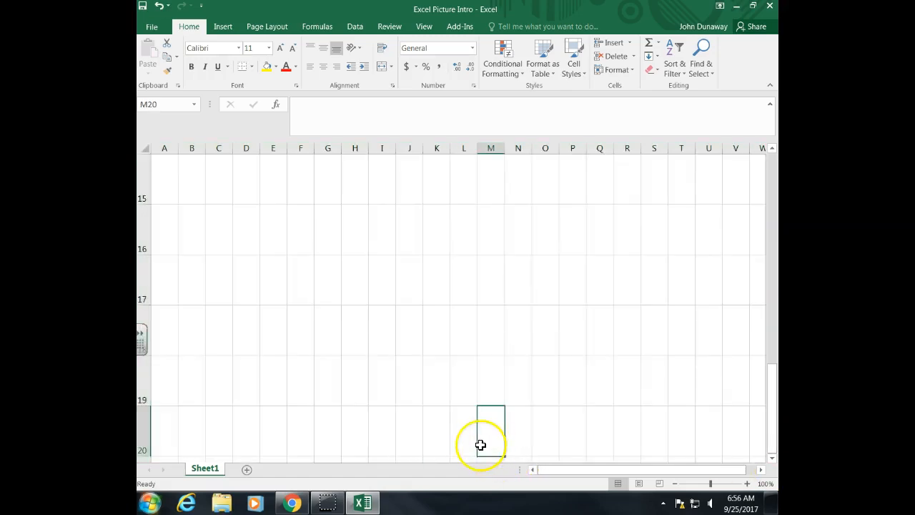
pyautogui.press('Down')
pyautogui.press('Down')
pyautogui.press('Down')
pyautogui.press('Down')
pyautogui.press('Down')
pyautogui.press('Down')
pyautogui.press('Down')
pyautogui.press('Down')
pyautogui.press('Down')
pyautogui.press('Down')
pyautogui.press('Down')
pyautogui.press('Down')
pyautogui.press('Down')
pyautogui.press('Down')
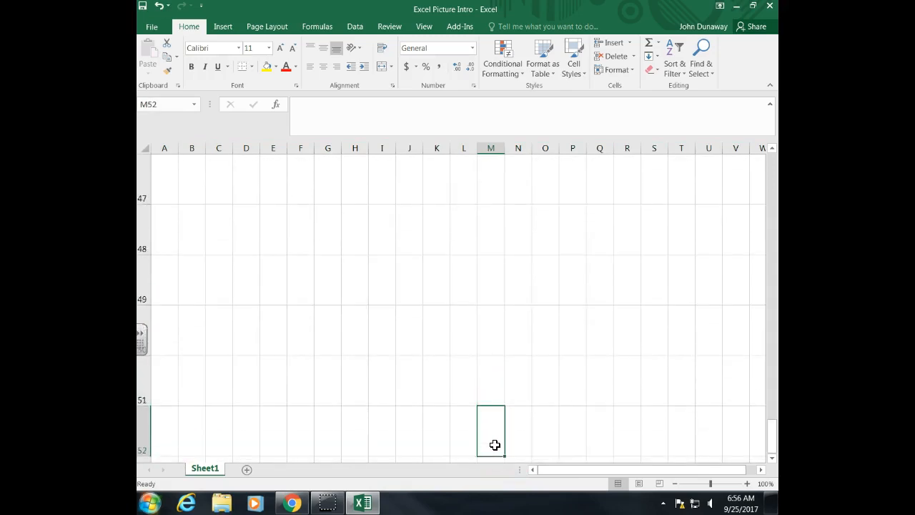
# Navigate down column A to row 70 and back up to cell A1
pyautogui.click(163, 439)
pyautogui.press('Down')
pyautogui.press('Down')
pyautogui.press('Down')
pyautogui.press('Down')
pyautogui.press('Down')
pyautogui.press('Down')
pyautogui.press('Down')
pyautogui.press('Down')
pyautogui.press('Down')
pyautogui.press('Down')
pyautogui.press('Down')
pyautogui.press('Down')
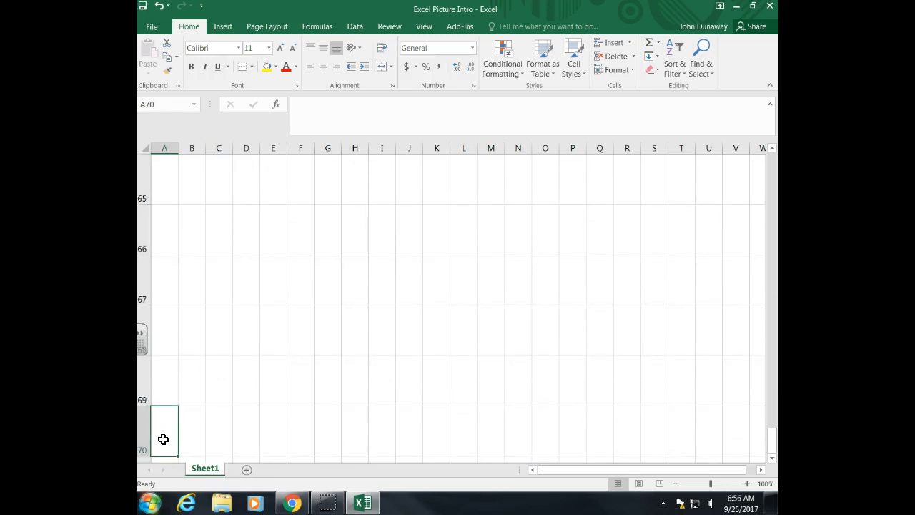
pyautogui.press('Up')
pyautogui.press('Up')
pyautogui.press('Up')
pyautogui.press('Up')
pyautogui.press('Up')
pyautogui.press('Up')
pyautogui.press('Up')
pyautogui.press('Up')
pyautogui.press('Up')
pyautogui.press('Up')
pyautogui.press('Up')
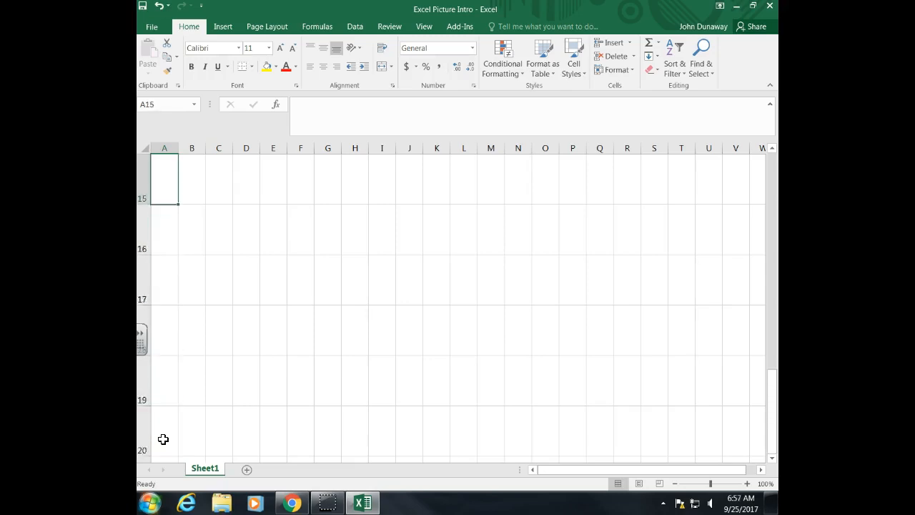
pyautogui.press('Up')
pyautogui.press('Up')
pyautogui.press('Up')
pyautogui.press('Up')
pyautogui.press('Up')
pyautogui.press('Up')
pyautogui.press('Up')
pyautogui.press('Up')
pyautogui.press('Up')
pyautogui.press('Up')
pyautogui.press('Up')
pyautogui.press('Up')
pyautogui.press('Up')
pyautogui.press('Up')
# Navigate across row 1 to column AZ and back to cell A1
pyautogui.press('Right')
pyautogui.press('Right')
pyautogui.press('Right')
pyautogui.press('Right')
pyautogui.press('Right')
pyautogui.press('Right')
pyautogui.press('Right')
pyautogui.press('Right')
pyautogui.press('Right')
pyautogui.press('Right')
pyautogui.press('Right')
pyautogui.press('Right')
pyautogui.press('Right')
pyautogui.press('Right')
pyautogui.press('Right')
pyautogui.press('Right')
pyautogui.press('Right')
pyautogui.press('Right')
pyautogui.press('Right')
pyautogui.press('Right')
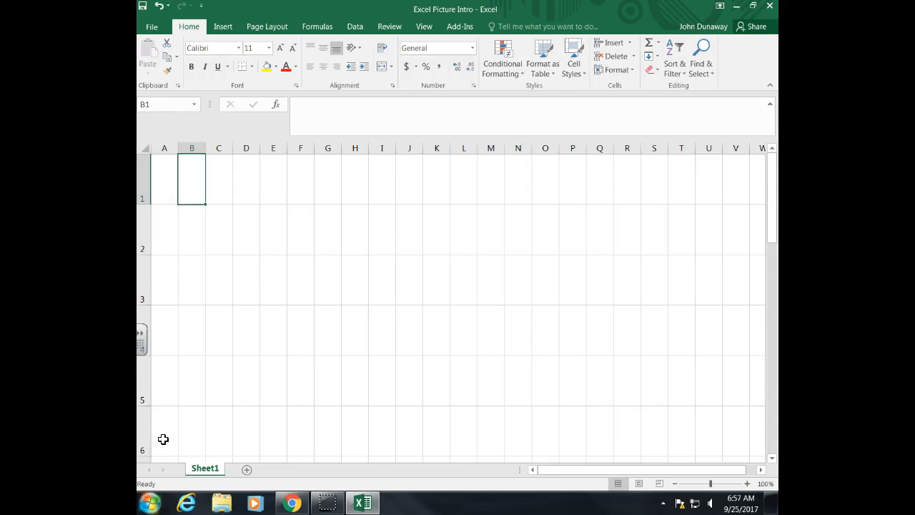
pyautogui.press('Right')
pyautogui.press('Right')
pyautogui.press('Right')
pyautogui.press('Right')
pyautogui.press('Right')
pyautogui.press('Right')
pyautogui.press('Right')
pyautogui.press('Right')
pyautogui.press('Right')
pyautogui.press('Right')
pyautogui.press('Right')
pyautogui.press('Right')
pyautogui.press('Right')
pyautogui.press('Right')
pyautogui.press('Right')
pyautogui.press('Right')
pyautogui.press('Right')
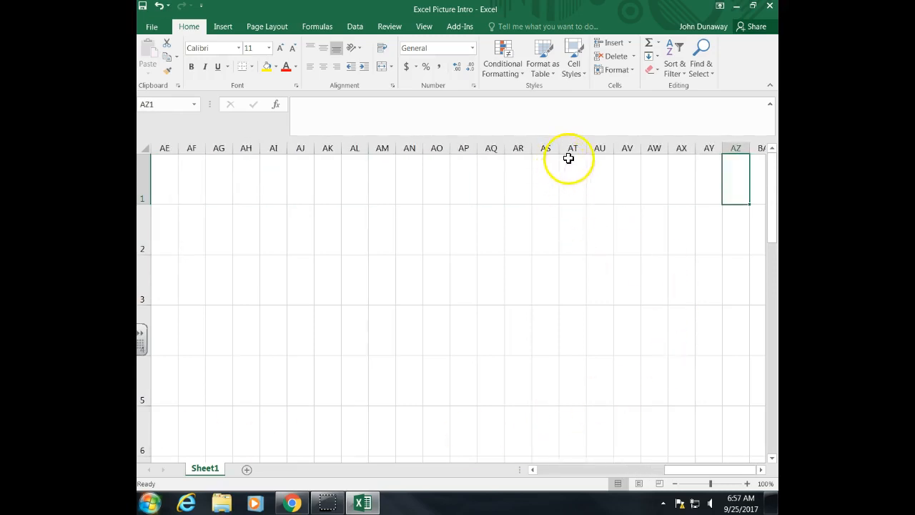
pyautogui.press('Left')
pyautogui.press('Left')
pyautogui.press('Left')
pyautogui.press('Left')
pyautogui.press('Left')
pyautogui.press('Left')
pyautogui.press('Left')
pyautogui.press('Left')
pyautogui.press('Left')
pyautogui.press('Left')
pyautogui.press('Left')
pyautogui.press('Left')
pyautogui.press('Left')
pyautogui.press('Left')
pyautogui.press('Left')
pyautogui.press('Left')
pyautogui.press('Left')
pyautogui.press('Left')
pyautogui.press('Left')
pyautogui.press('Left')
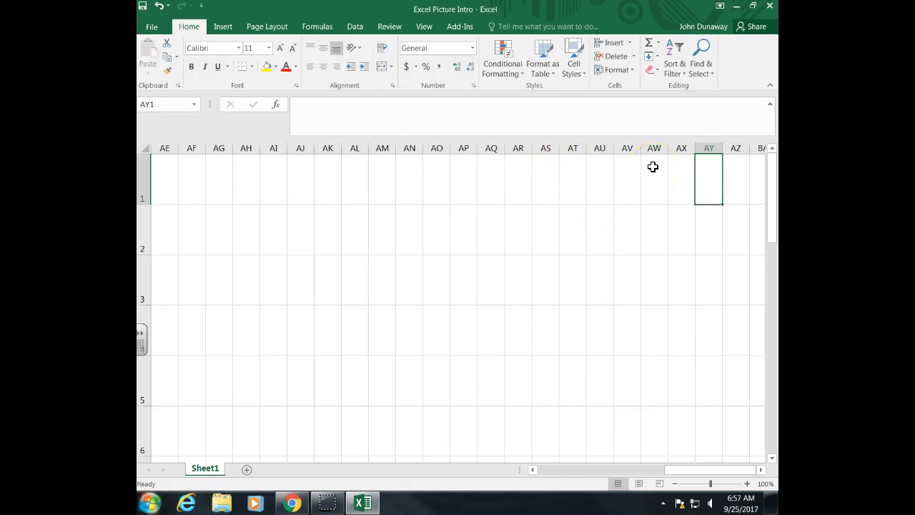
pyautogui.press('Left')
pyautogui.press('Left')
pyautogui.press('Left')
pyautogui.press('Left')
pyautogui.press('Left')
pyautogui.press('Left')
pyautogui.press('Left')
pyautogui.press('Left')
pyautogui.press('Left')
pyautogui.press('Left')
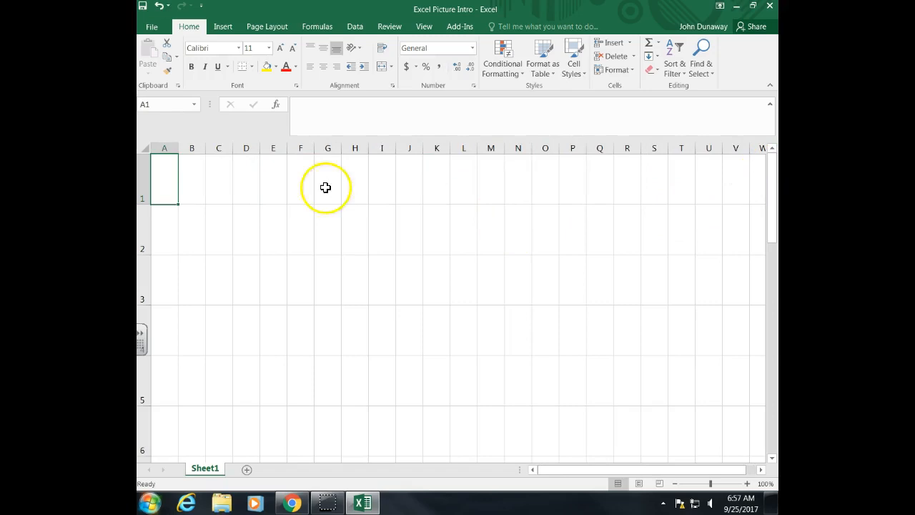
pyautogui.click(247, 238)
pyautogui.click(194, 177)
pyautogui.click(161, 173)
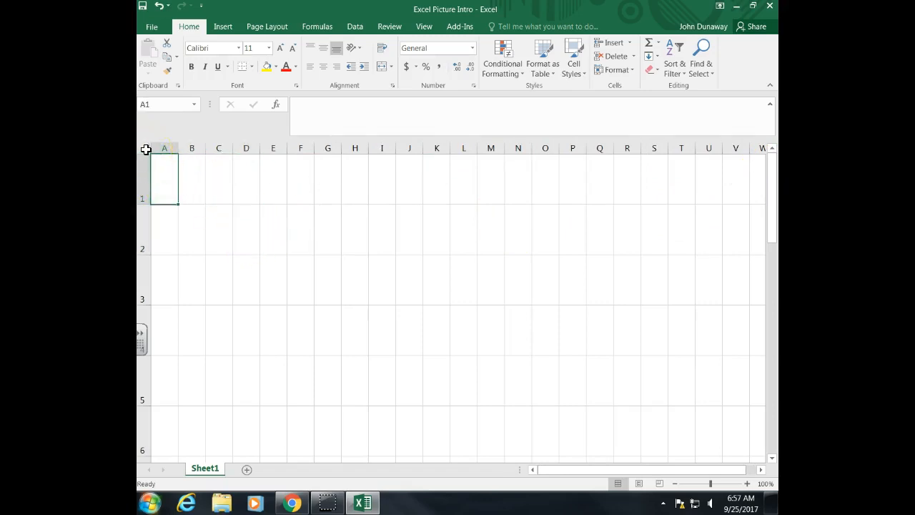
# Select the whole sheet and resize all columns and rows so the cells are roughly square
pyautogui.click(145, 149)
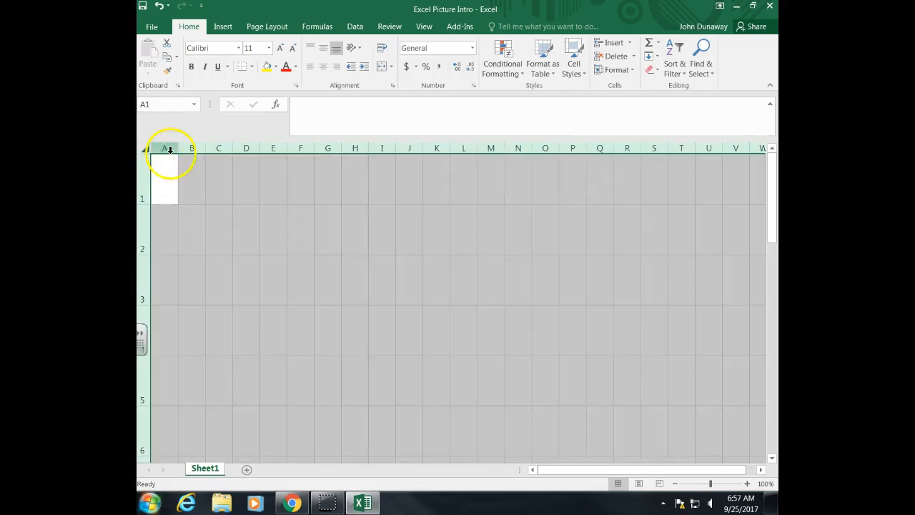
pyautogui.moveTo(177, 148); pyautogui.dragTo(181, 149)
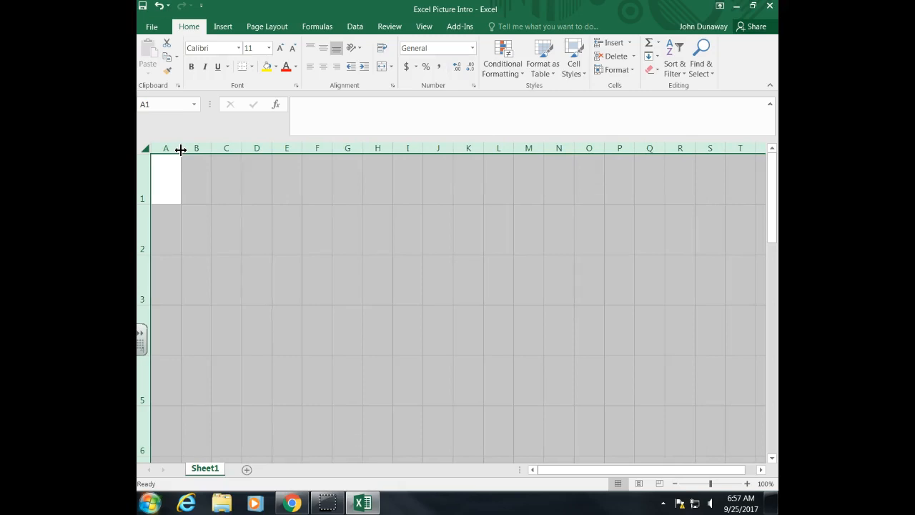
pyautogui.click(163, 147)
pyautogui.moveTo(144, 204); pyautogui.dragTo(144, 203)
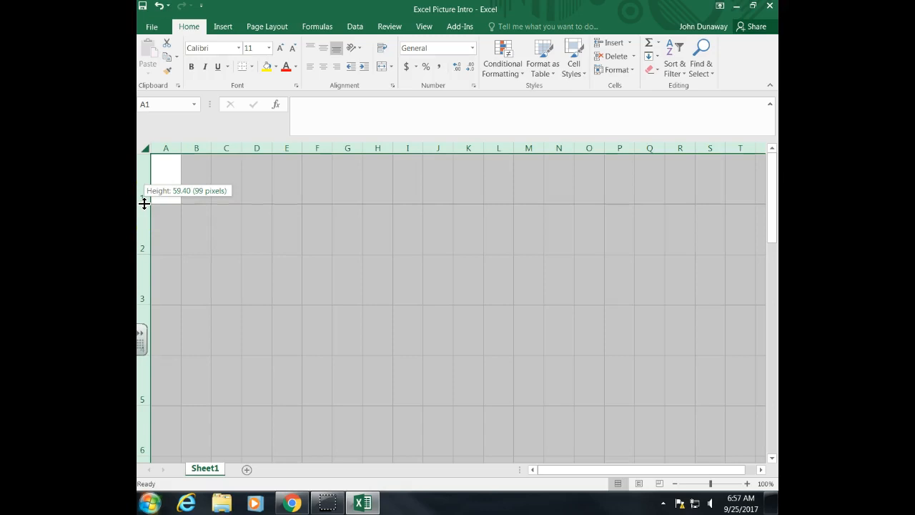
pyautogui.moveTo(143, 203); pyautogui.dragTo(147, 184)
pyautogui.click(231, 234)
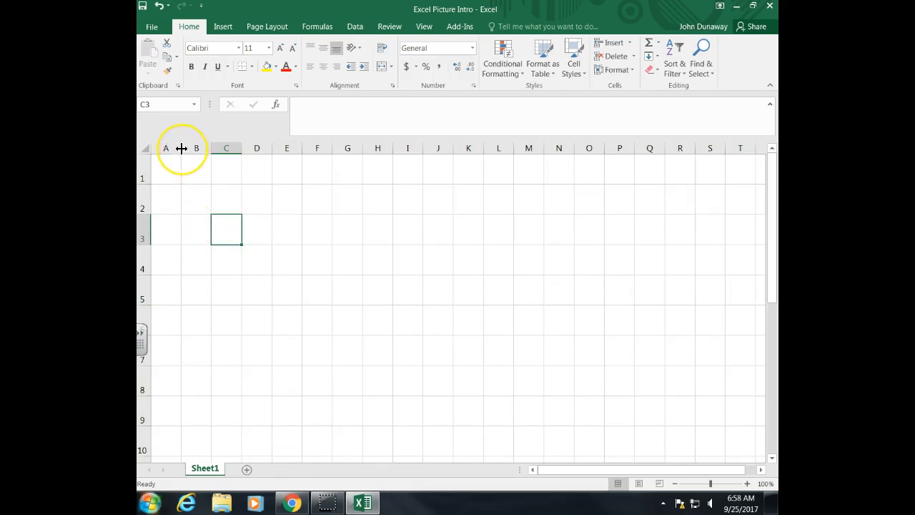
# Select various cells across the resized grid, including T1, T10 and A1
pyautogui.moveTo(182, 148); pyautogui.dragTo(182, 148)
pyautogui.moveTo(145, 183); pyautogui.dragTo(145, 182)
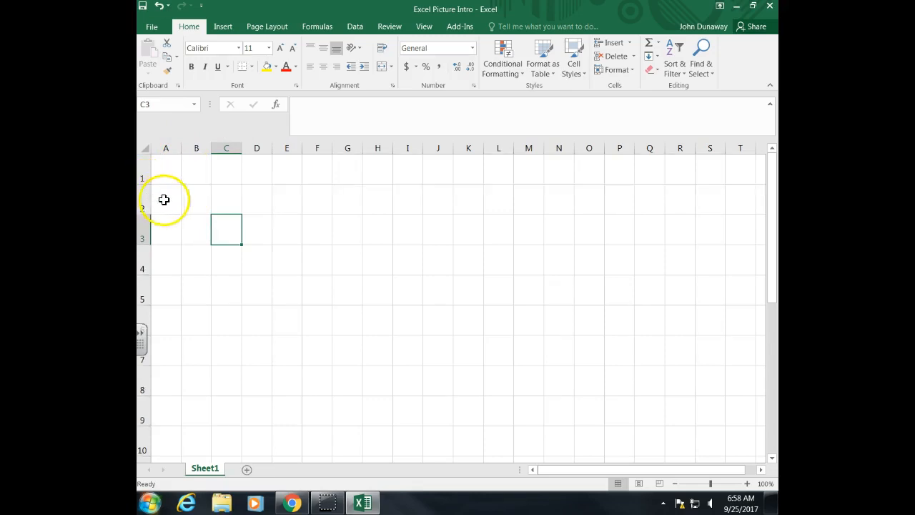
pyautogui.click(174, 203)
pyautogui.click(176, 173)
pyautogui.click(195, 174)
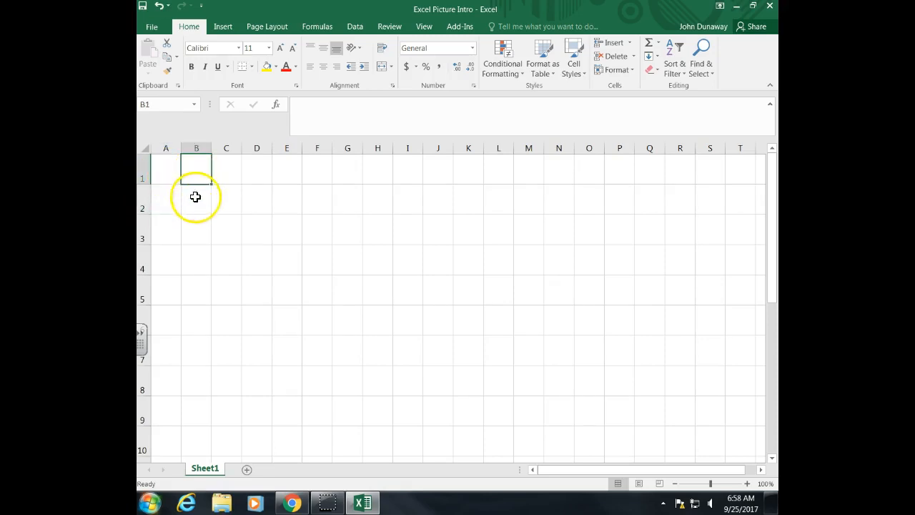
pyautogui.click(197, 202)
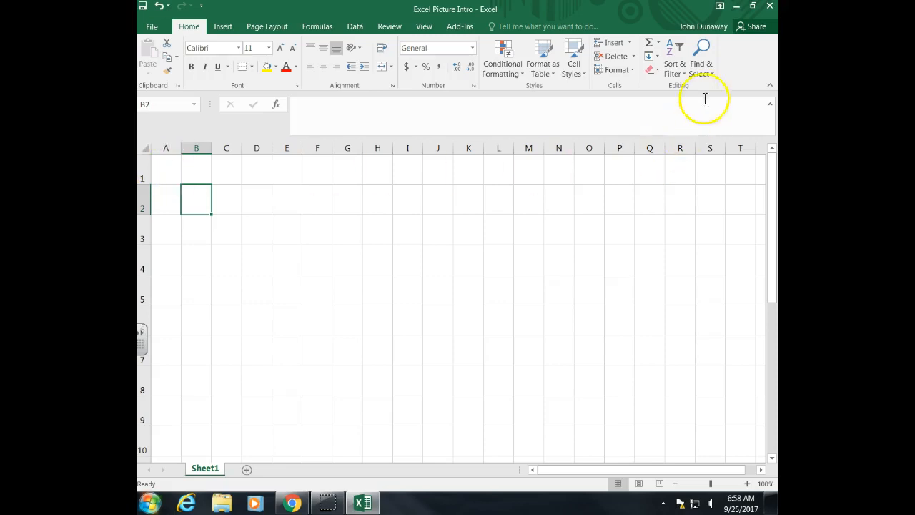
pyautogui.click(173, 174)
pyautogui.click(744, 164)
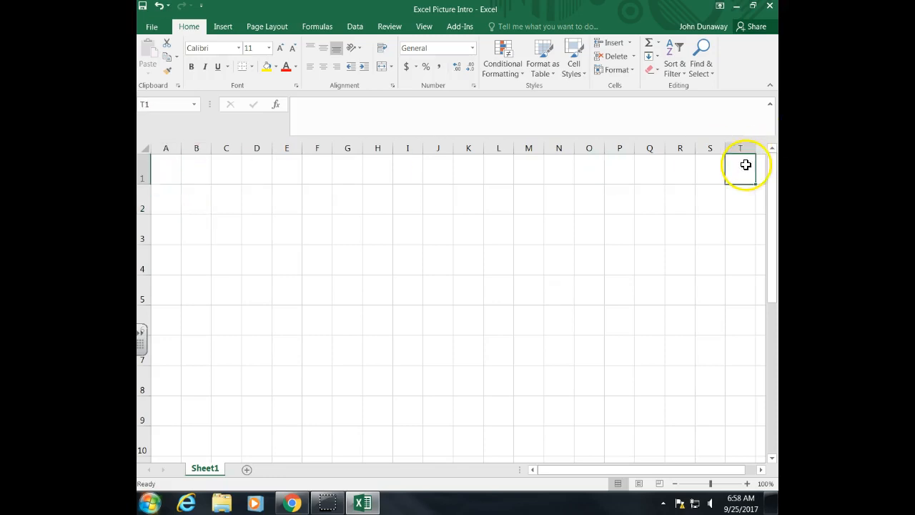
pyautogui.click(745, 448)
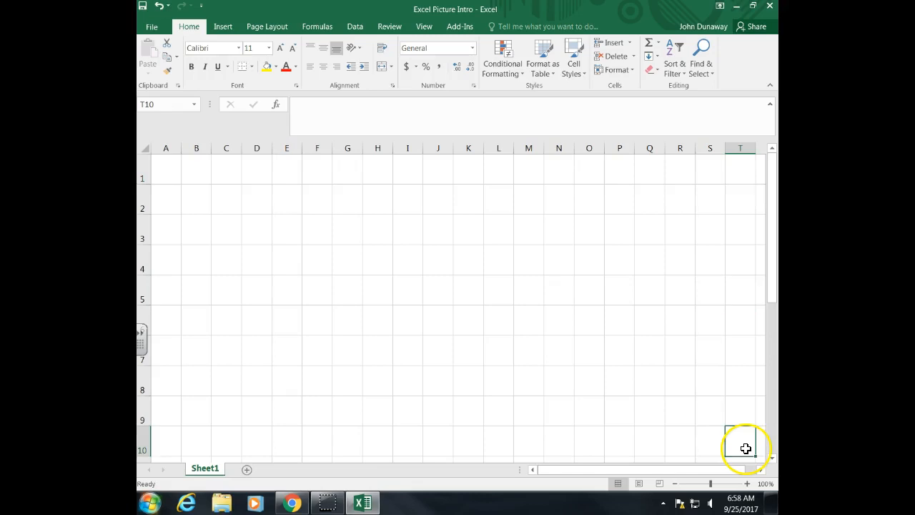
pyautogui.click(168, 173)
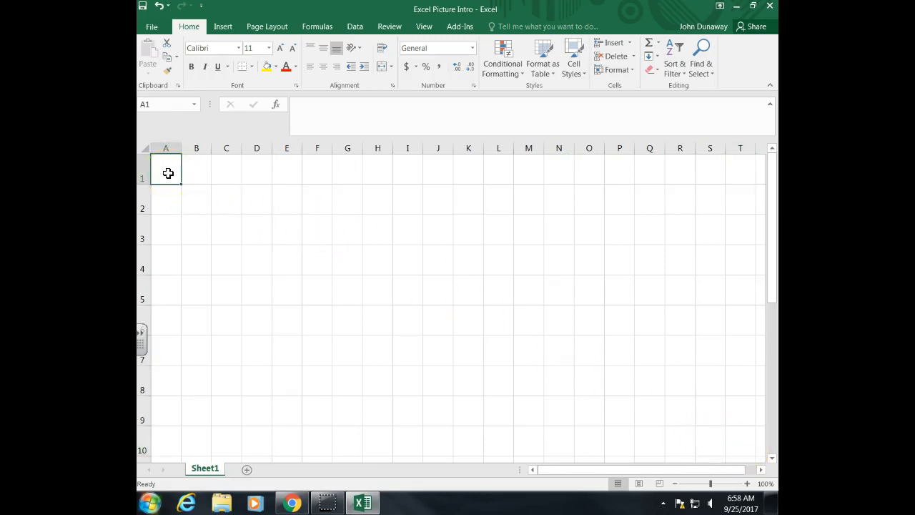
# Fill cells A1 through T1 with yellow
pyautogui.click(187, 103)
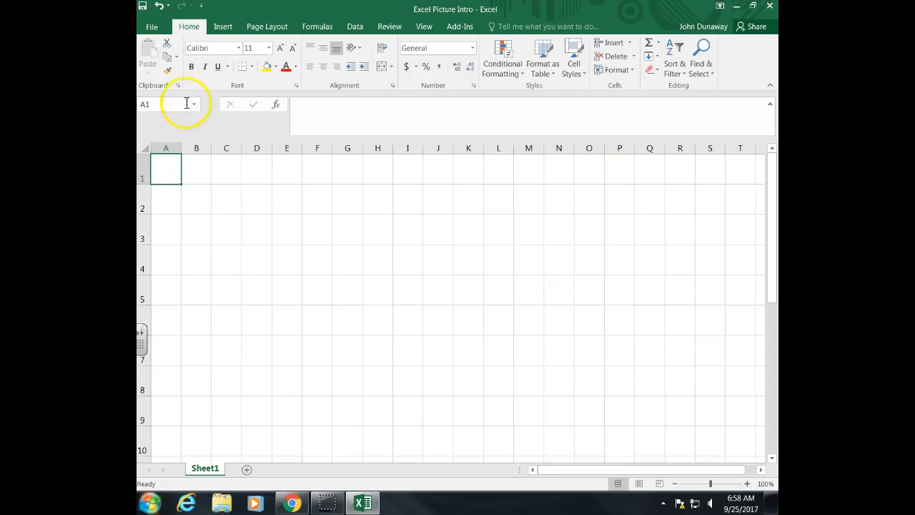
pyautogui.moveTo(170, 165); pyautogui.dragTo(716, 178)
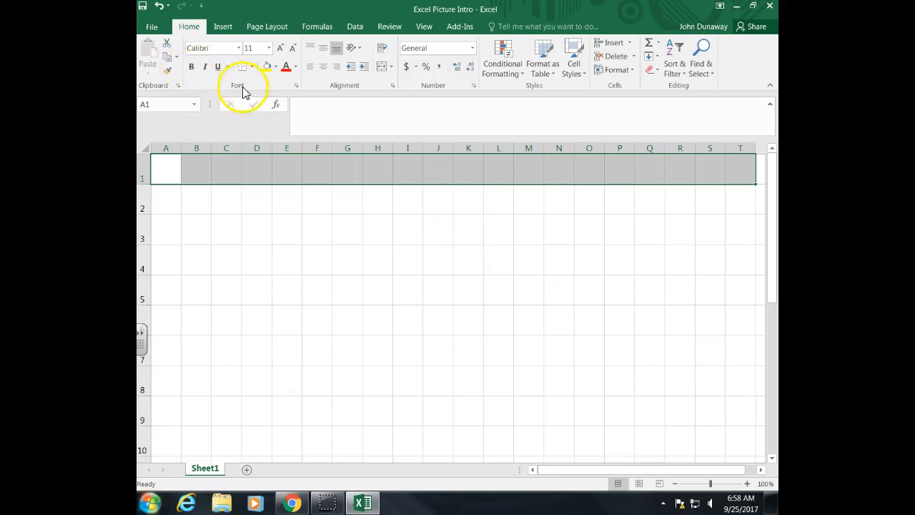
pyautogui.click(276, 66)
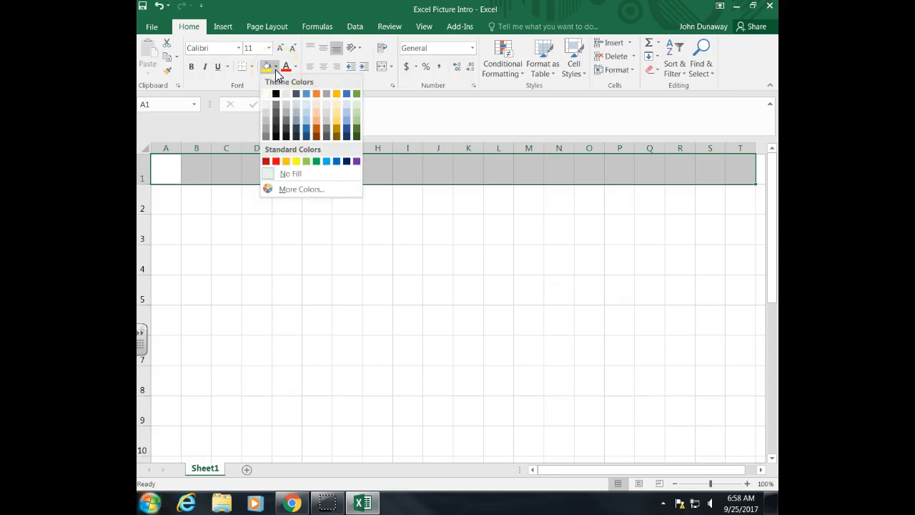
pyautogui.click(297, 161)
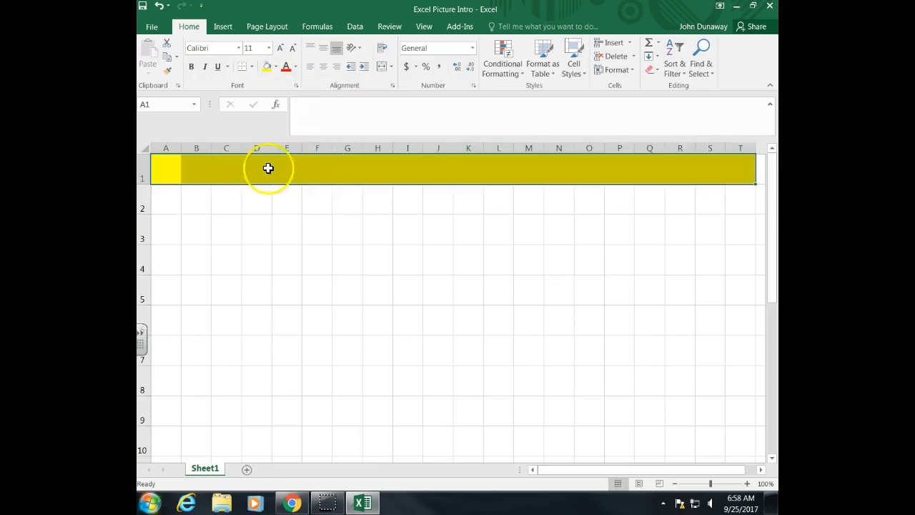
# Fill cells T1 through T15 with yellow
pyautogui.click(733, 179)
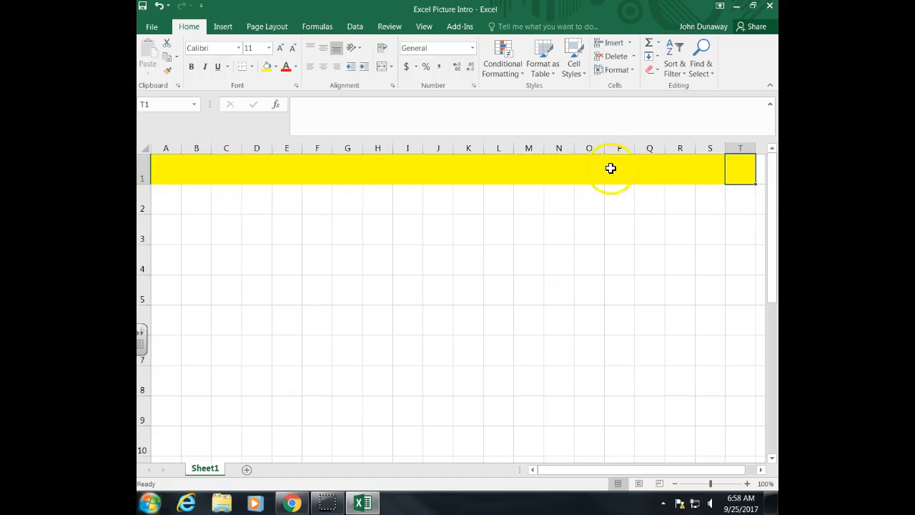
pyautogui.moveTo(743, 180); pyautogui.dragTo(737, 423)
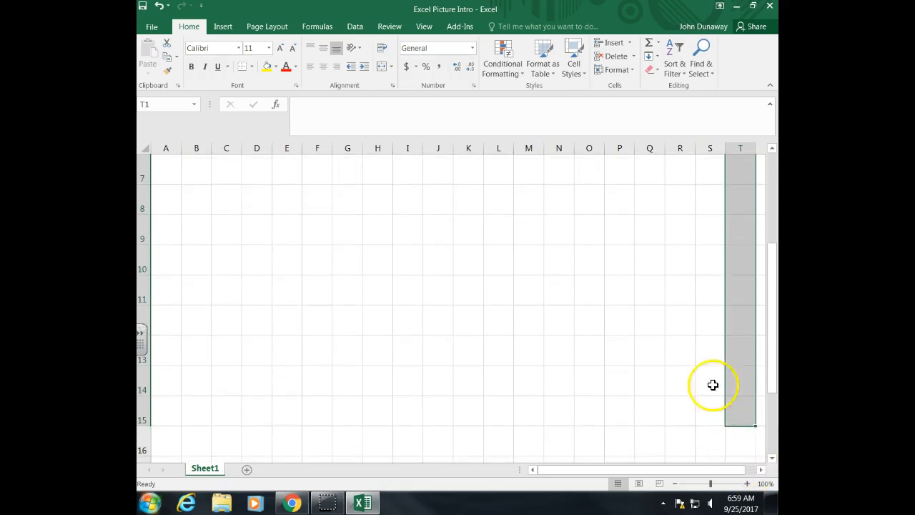
pyautogui.click(265, 68)
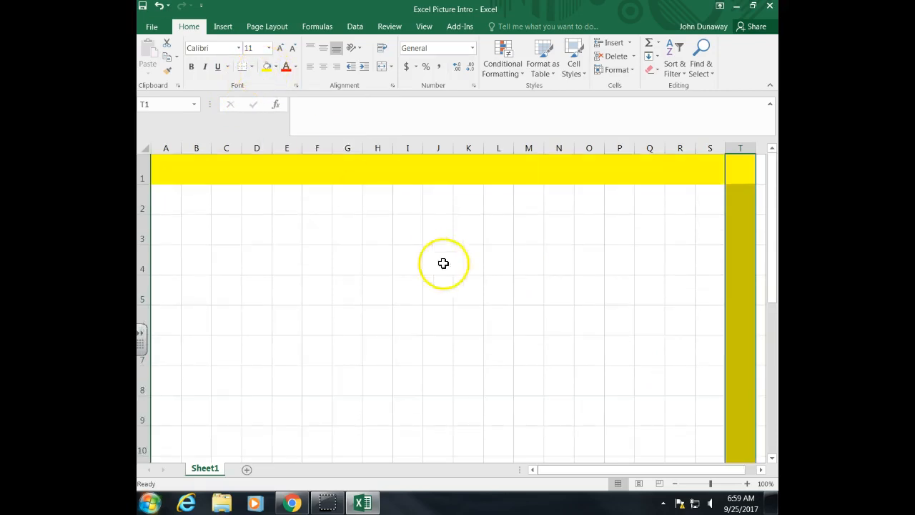
# Fill row 15 from T15 back to A15 with yellow
pyautogui.click(750, 418)
pyautogui.moveTo(750, 418); pyautogui.dragTo(161, 420)
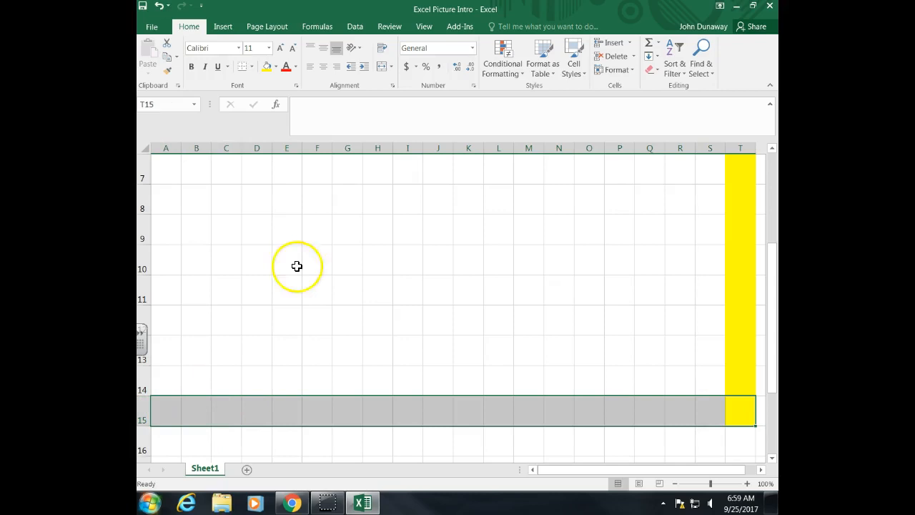
pyautogui.click(266, 66)
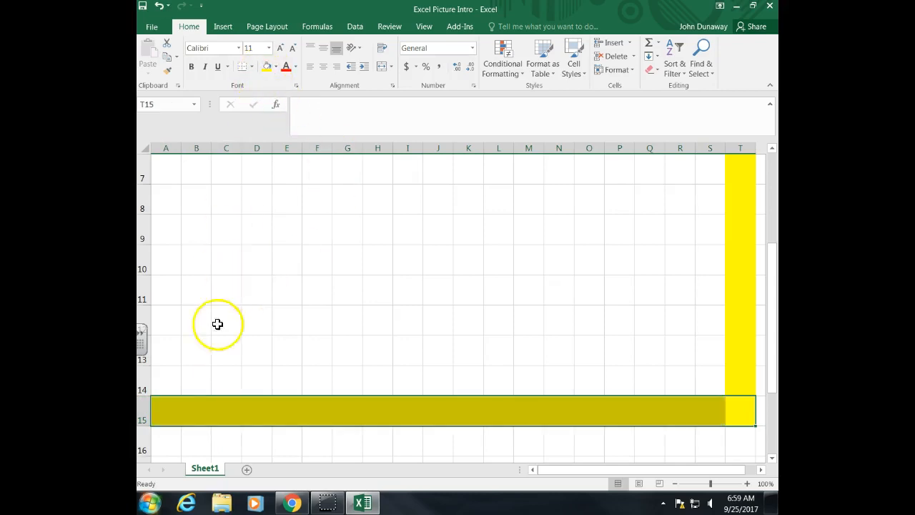
pyautogui.click(159, 413)
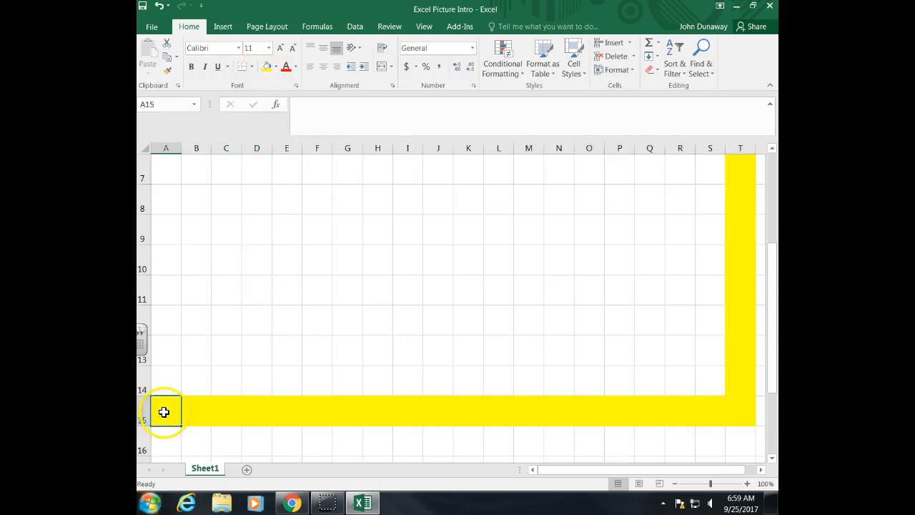
# Fill column A from A15 up to A1 with yellow to close the border
pyautogui.moveTo(164, 409); pyautogui.dragTo(167, 113)
pyautogui.moveTo(161, 168); pyautogui.dragTo(170, 167)
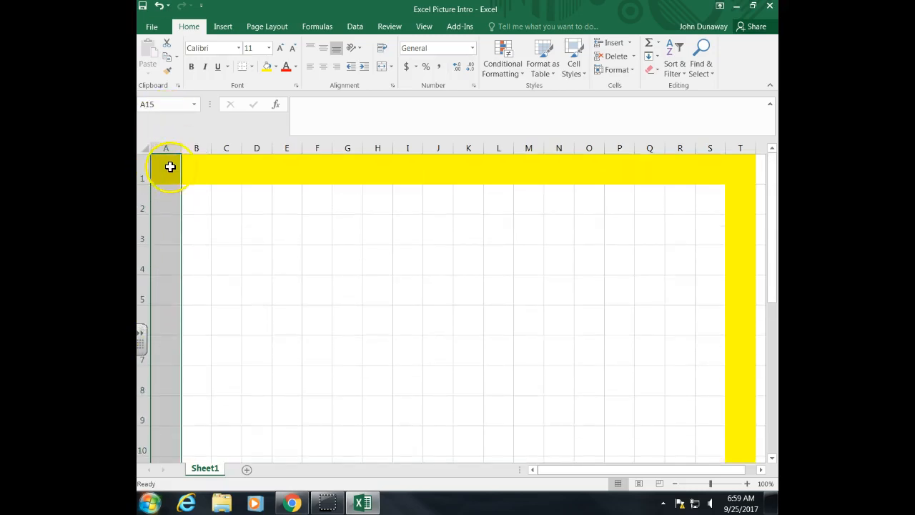
pyautogui.click(268, 69)
pyautogui.scroll(4, 245, 317)
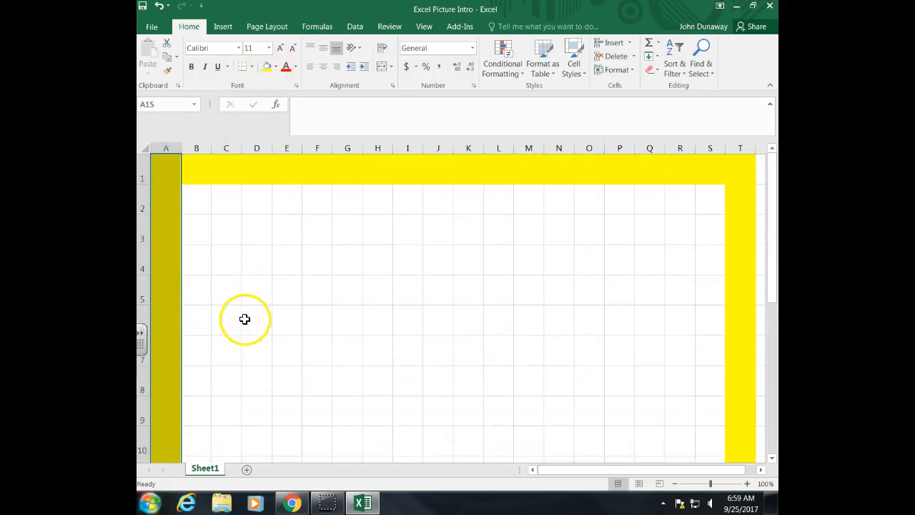
# Move the active cell around the interior of the yellow border one cell at a time
pyautogui.click(192, 268)
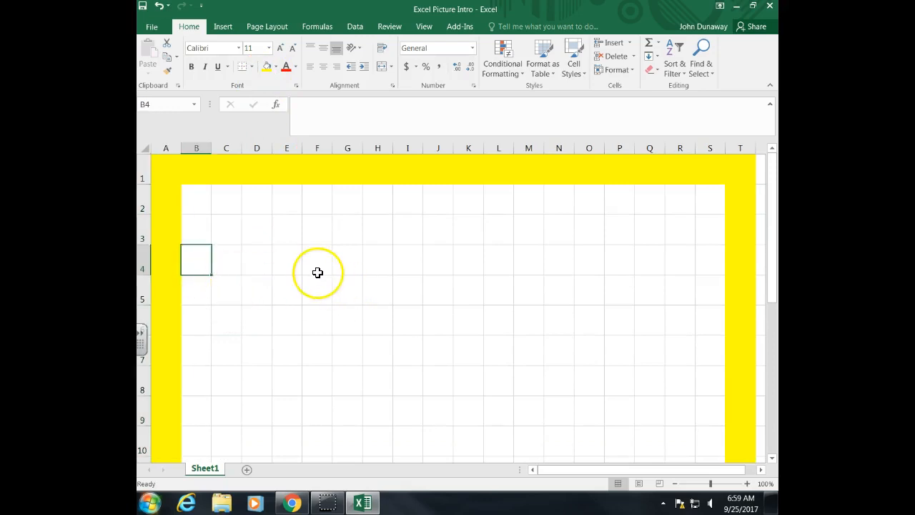
pyautogui.press('Right')
pyautogui.press('Right')
pyautogui.press('Right')
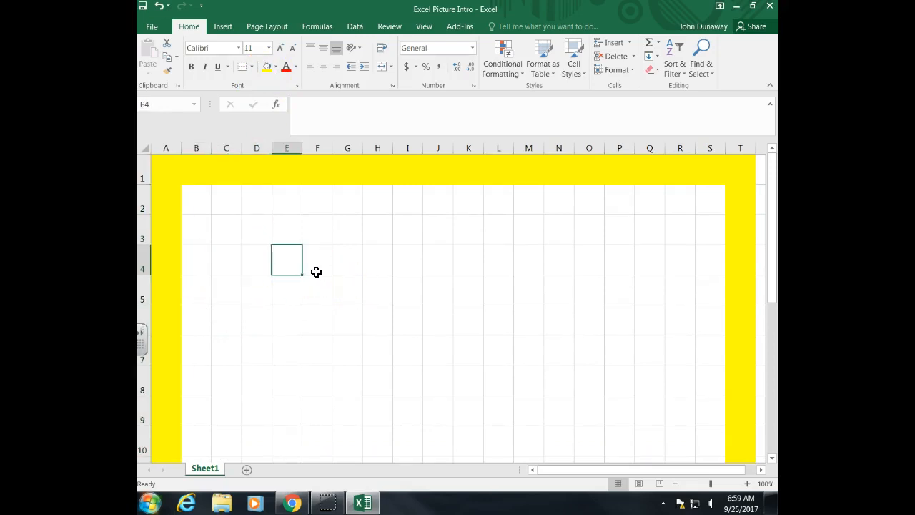
pyautogui.press('Down')
pyautogui.press('Down')
pyautogui.press('Left')
pyautogui.press('Left')
pyautogui.press('Left')
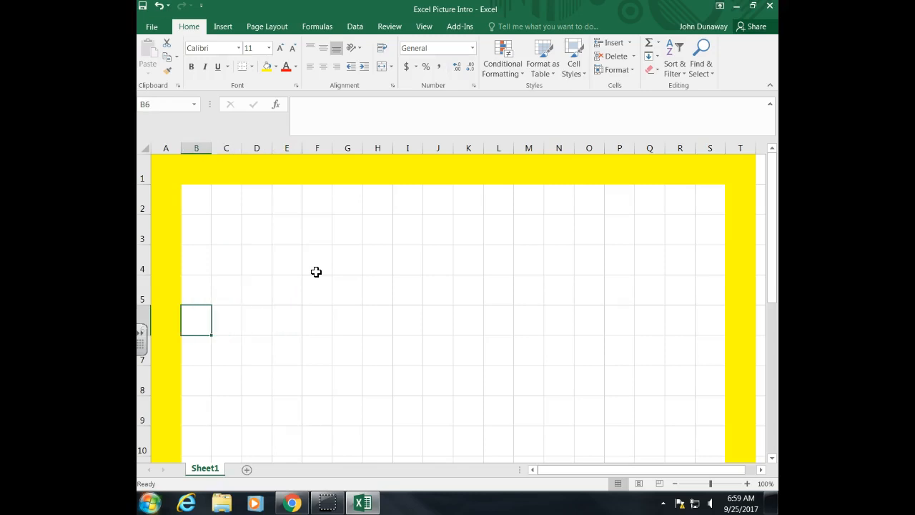
pyautogui.press('Up')
pyautogui.press('Right')
pyautogui.press('Right')
pyautogui.press('Up')
pyautogui.press('Up')
pyautogui.press('Up')
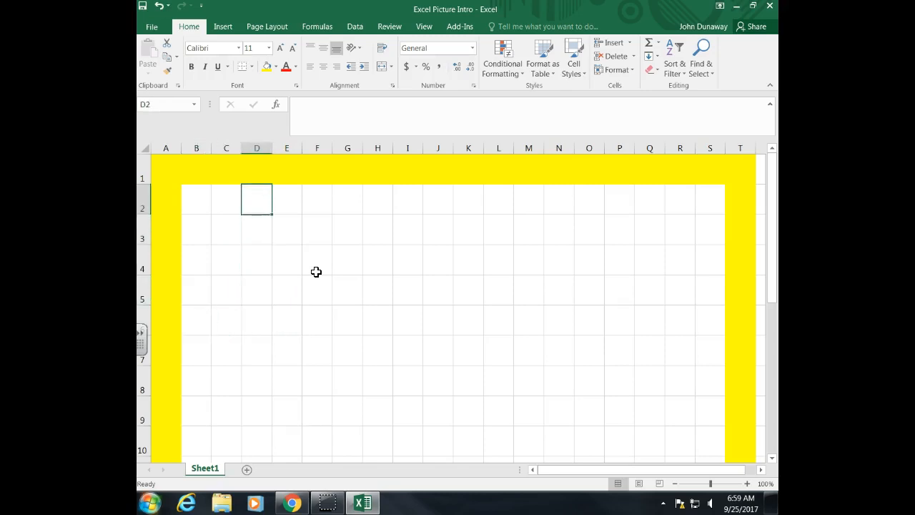
pyautogui.press('Up')
pyautogui.press('Left')
pyautogui.press('Left')
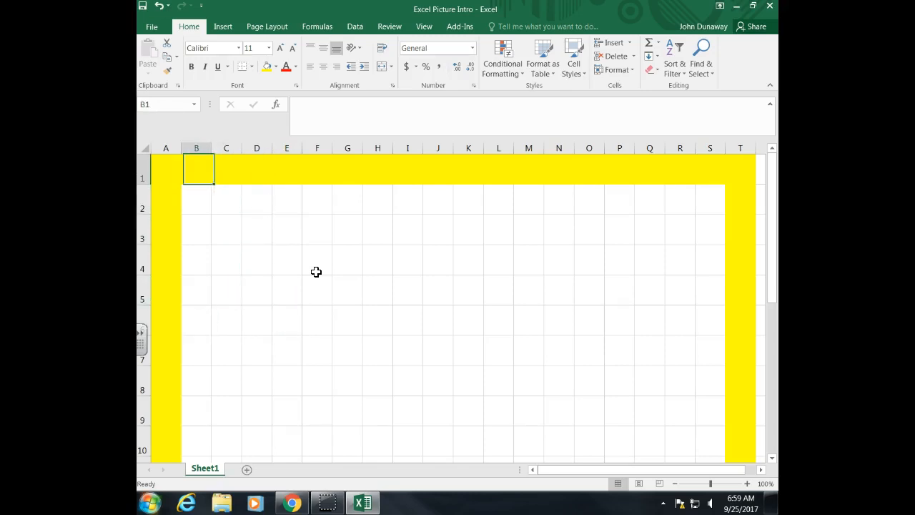
pyautogui.press('Left')
pyautogui.press('Down')
pyautogui.press('Down')
pyautogui.press('Down')
pyautogui.press('Down')
pyautogui.press('Down')
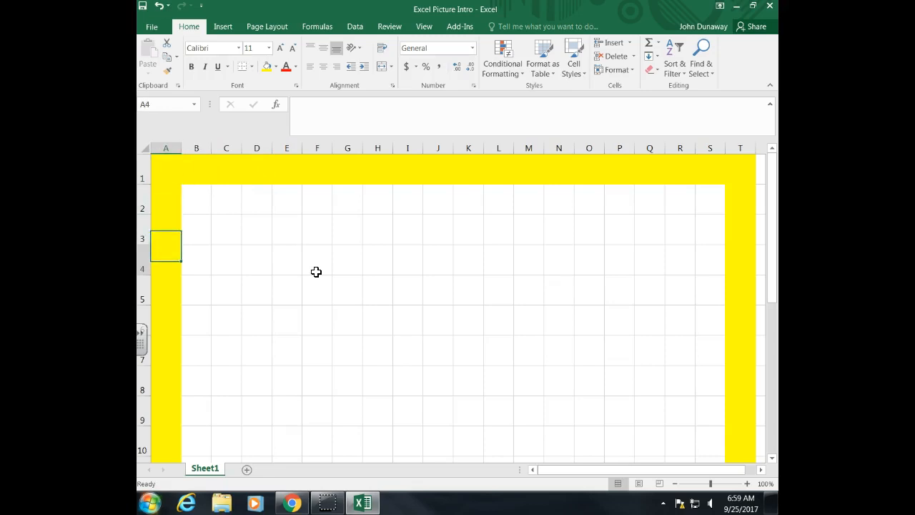
pyautogui.press('Right')
pyautogui.press('Right')
pyautogui.press('Right')
pyautogui.press('Right')
pyautogui.press('Right')
pyautogui.press('Right')
pyautogui.press('Right')
pyautogui.press('Right')
pyautogui.press('Right')
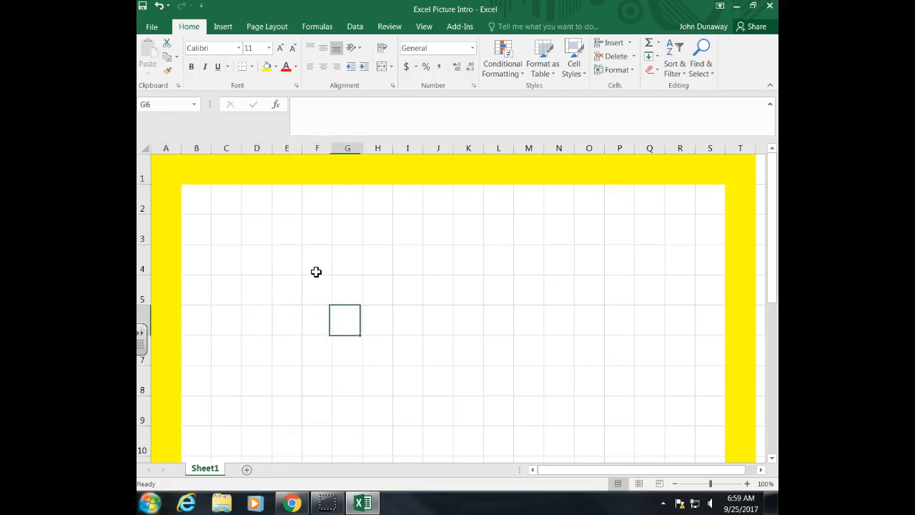
pyautogui.press('Right')
pyautogui.press('Right')
pyautogui.press('Right')
pyautogui.press('Right')
pyautogui.press('Up')
pyautogui.press('Up')
pyautogui.press('Up')
pyautogui.press('Up')
pyautogui.press('Up')
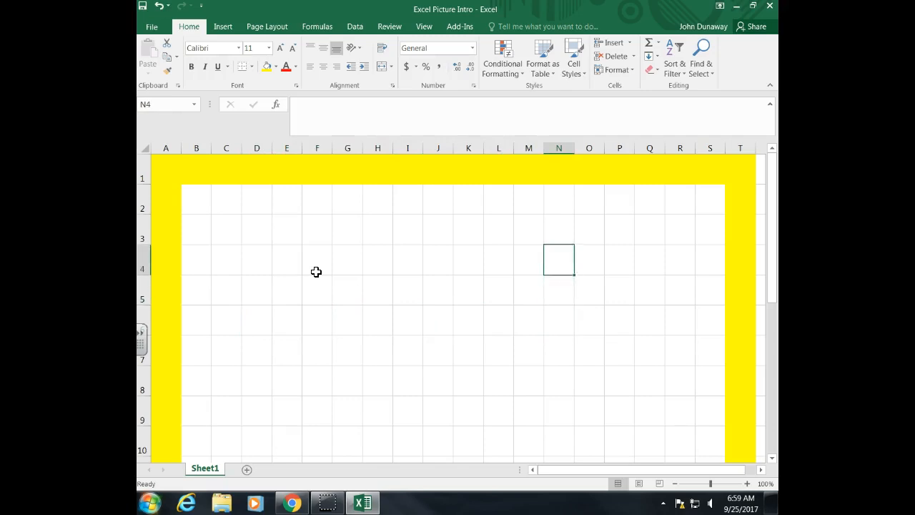
pyautogui.press('Right')
pyautogui.press('Right')
pyautogui.press('Right')
pyautogui.press('Right')
pyautogui.press('Right')
pyautogui.press('Right')
pyautogui.press('Left')
pyautogui.press('Down')
pyautogui.press('Left')
pyautogui.press('Left')
pyautogui.press('Left')
pyautogui.press('Left')
pyautogui.press('Left')
pyautogui.press('Left')
pyautogui.press('Left')
pyautogui.press('Left')
pyautogui.press('Left')
pyautogui.press('Left')
pyautogui.press('Left')
pyautogui.press('Left')
pyautogui.press('Left')
pyautogui.press('Left')
pyautogui.press('Left')
pyautogui.press('Left')
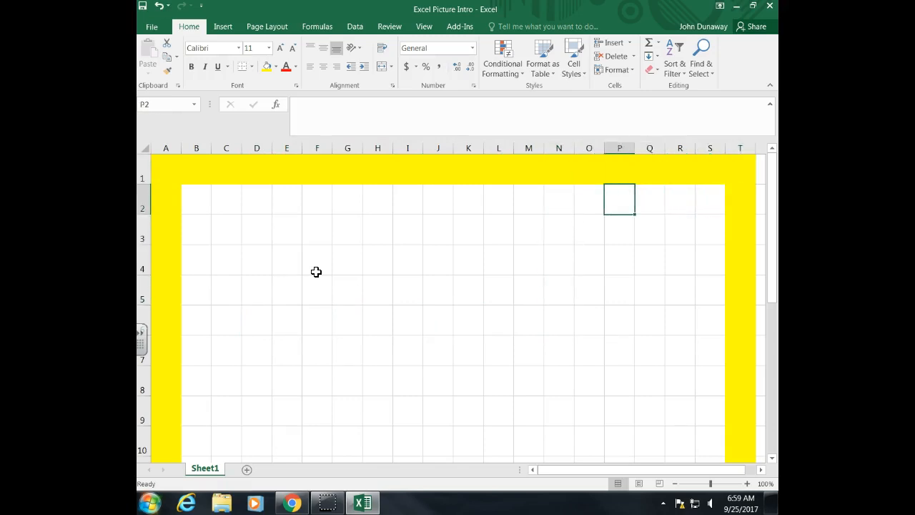
pyautogui.press('Left')
pyautogui.press('Left')
pyautogui.press('Right')
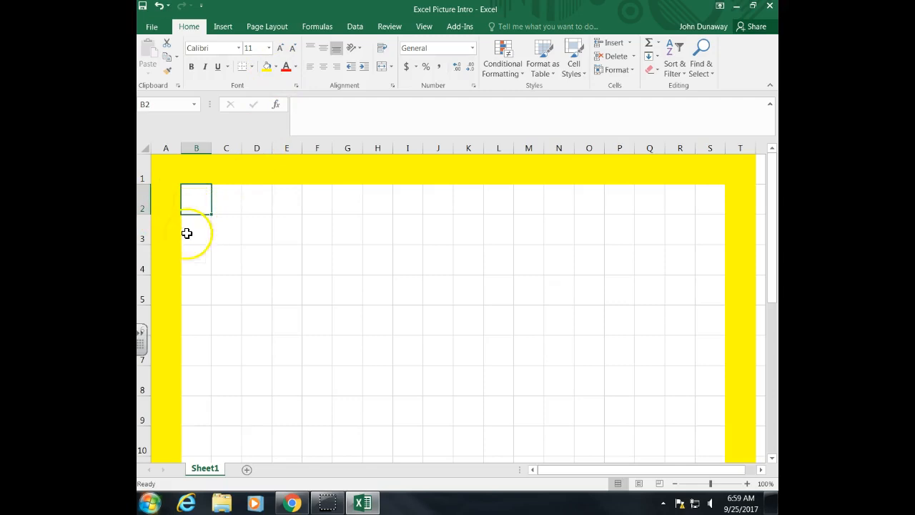
# Fill cells B2 through S2 with a light blue theme colour
pyautogui.moveTo(194, 202); pyautogui.dragTo(722, 203)
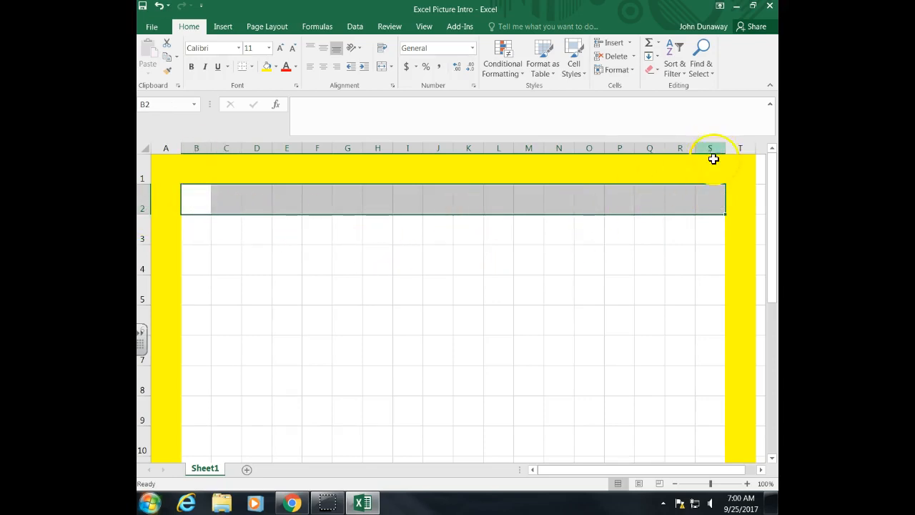
pyautogui.click(275, 67)
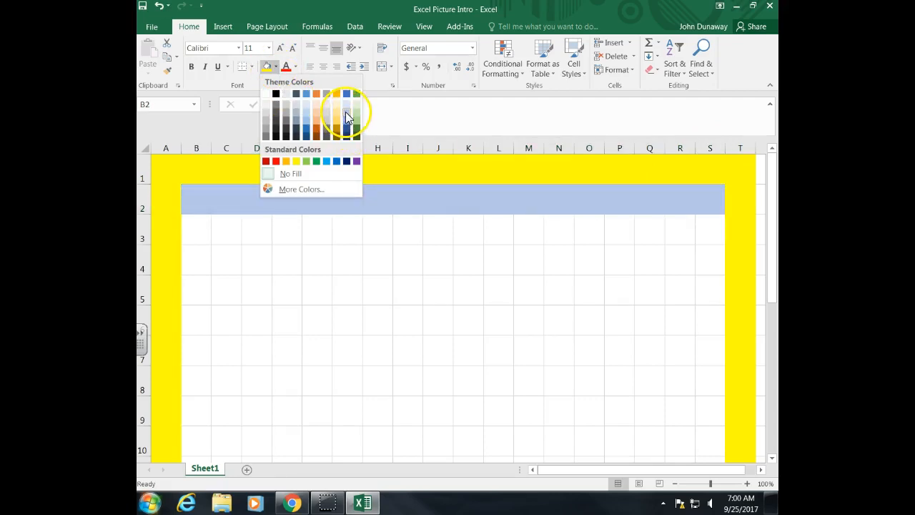
pyautogui.click(349, 120)
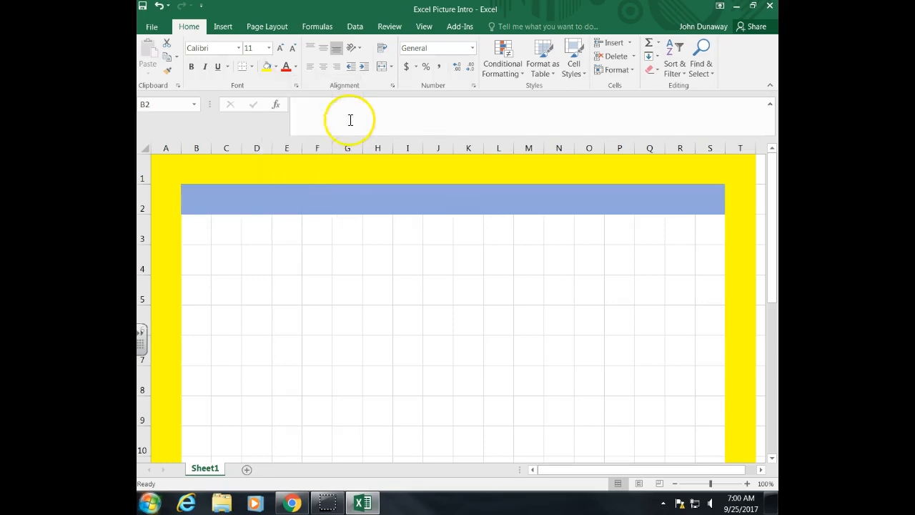
# Fill cells S2 through S14 with the same light blue
pyautogui.click(717, 207)
pyautogui.moveTo(707, 207); pyautogui.dragTo(712, 409)
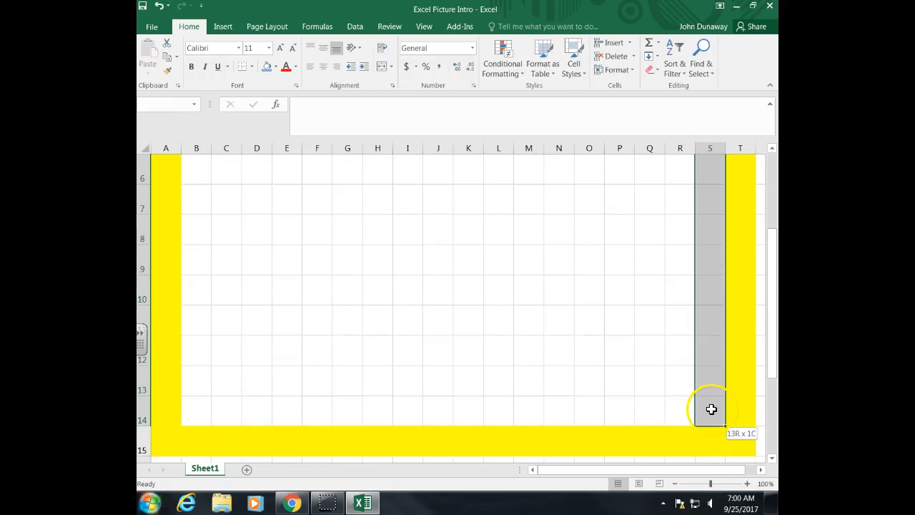
pyautogui.click(266, 67)
pyautogui.scroll(2, 559, 351)
pyautogui.scroll(-3, 572, 348)
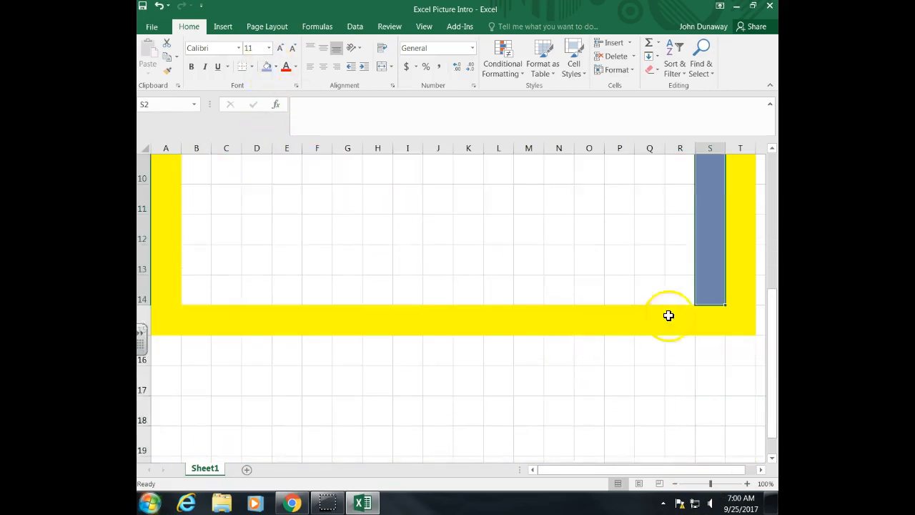
# Fill row 14 from S14 back to B14 with light blue
pyautogui.click(707, 293)
pyautogui.moveTo(708, 296); pyautogui.dragTo(210, 289)
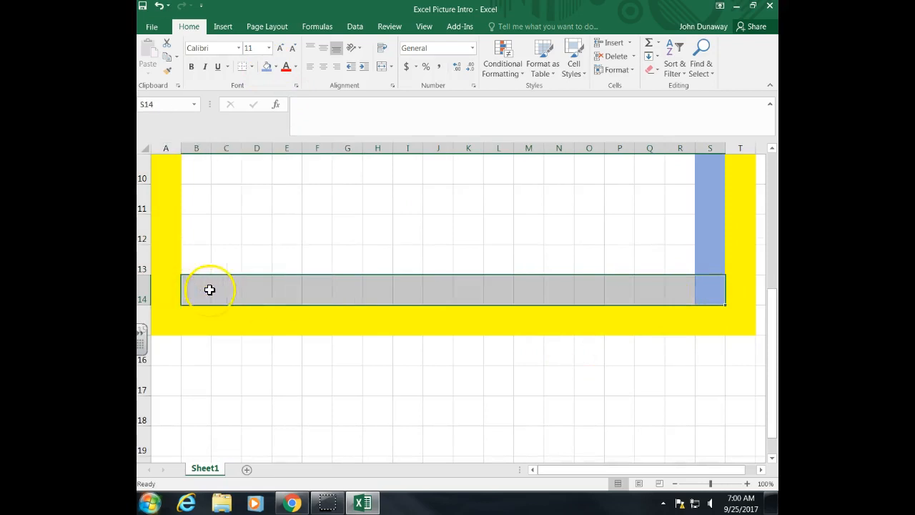
pyautogui.click(266, 67)
pyautogui.click(195, 292)
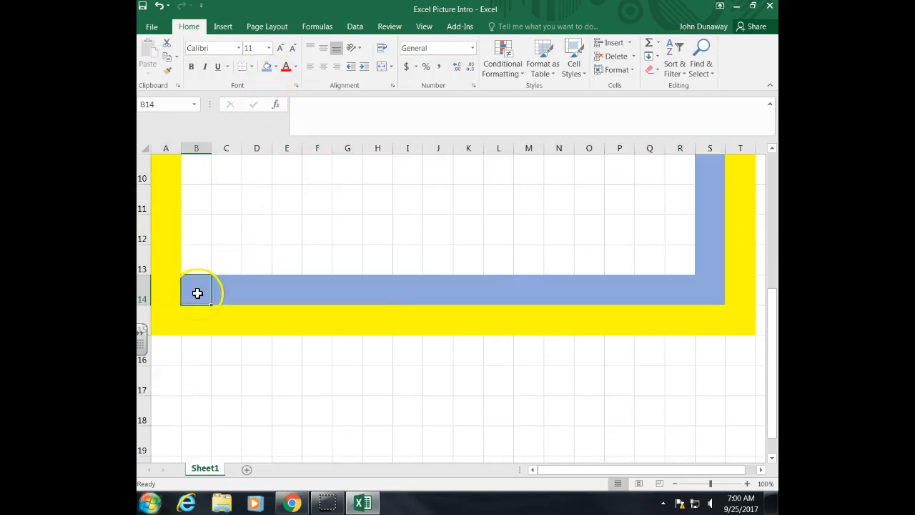
# Fill column B from B14 up to B2 with light blue to complete the second ring
pyautogui.scroll(2, 198, 296)
pyautogui.scroll(-1, 196, 346)
pyautogui.moveTo(198, 375); pyautogui.dragTo(195, 209)
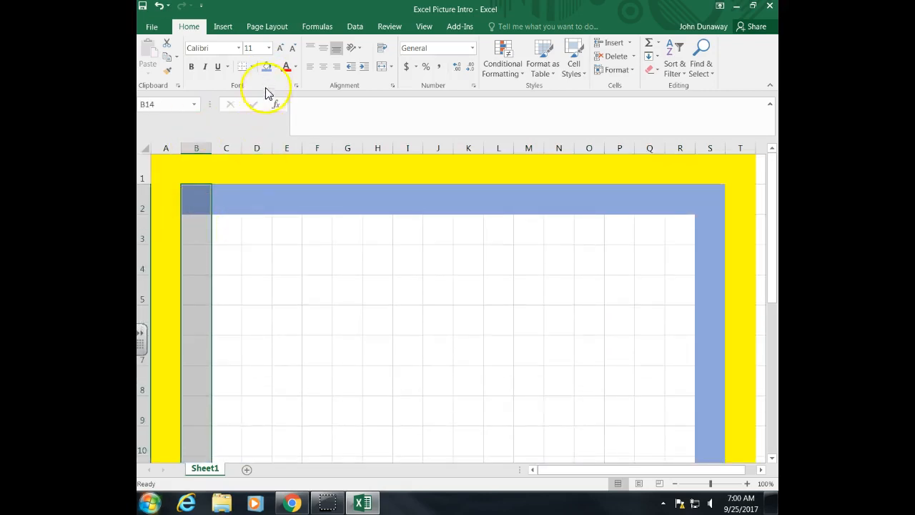
pyautogui.click(266, 66)
pyautogui.scroll(2, 261, 275)
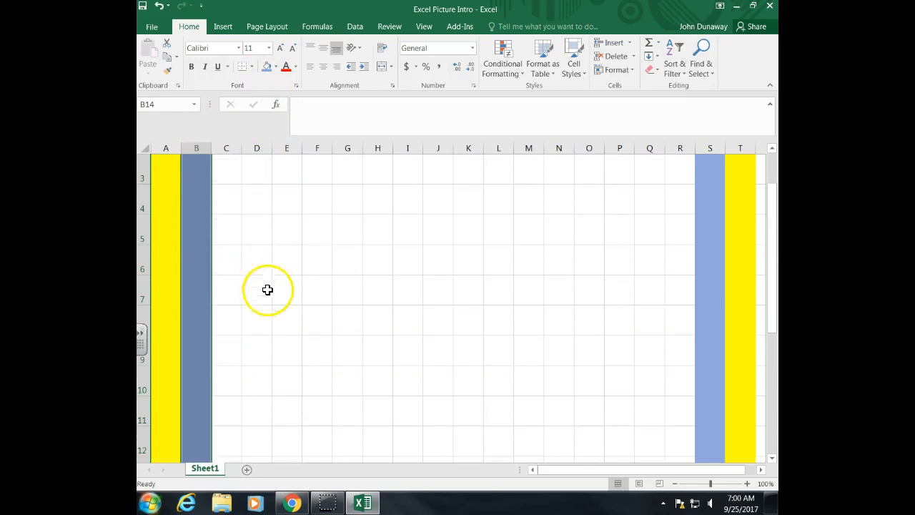
pyautogui.click(266, 318)
# Select cells such as C3, D3, E4 and P5 within the coloured rings and glance at the font colour options
pyautogui.scroll(1, 266, 318)
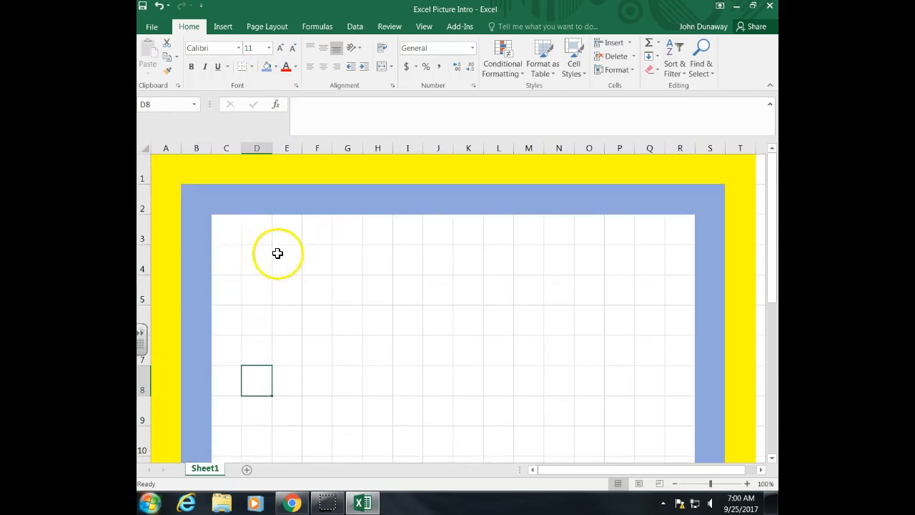
pyautogui.click(235, 238)
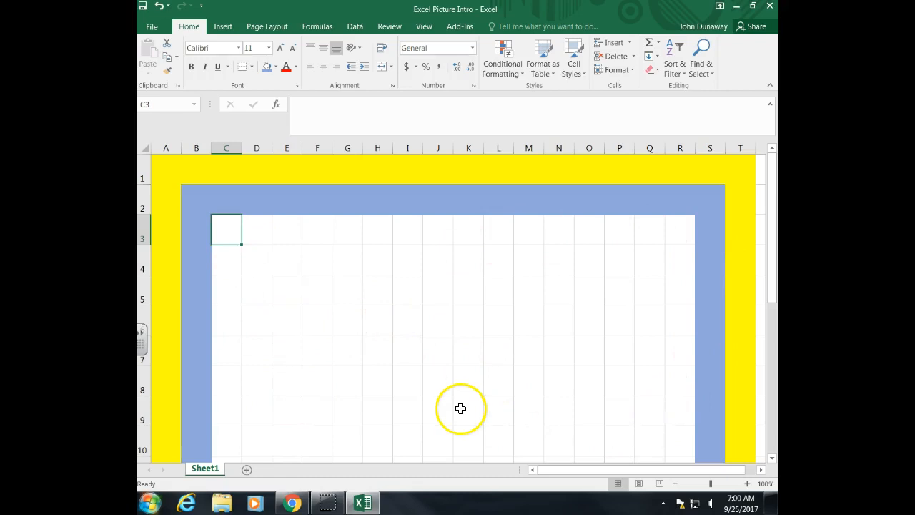
pyautogui.scroll(-1, 461, 408)
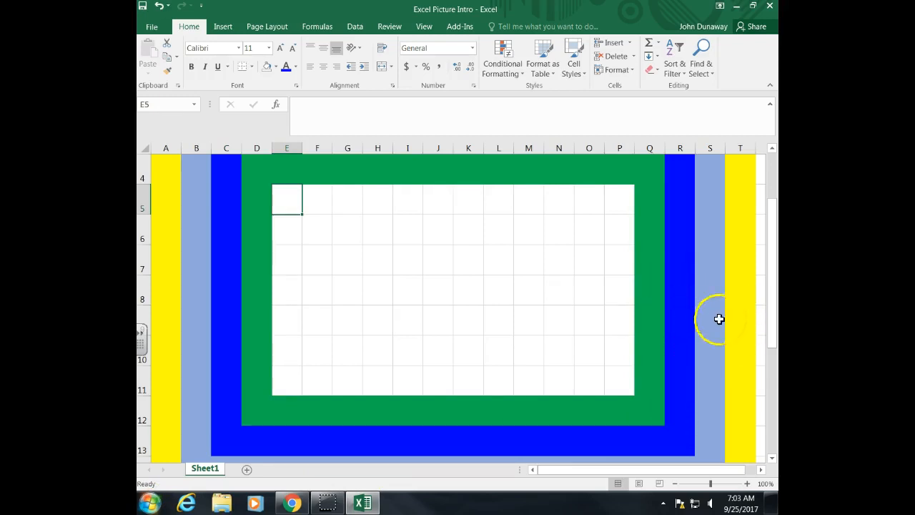
pyautogui.moveTo(774, 332); pyautogui.dragTo(770, 319)
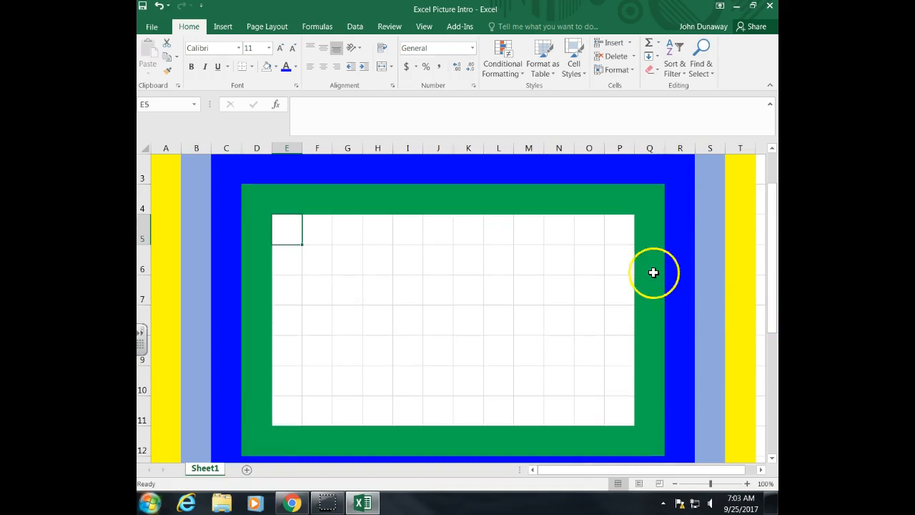
pyautogui.click(254, 176)
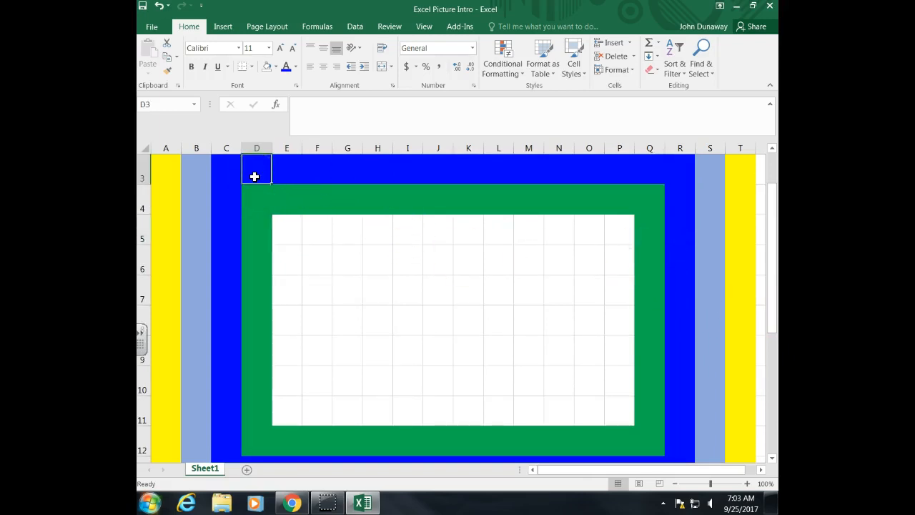
pyautogui.click(300, 208)
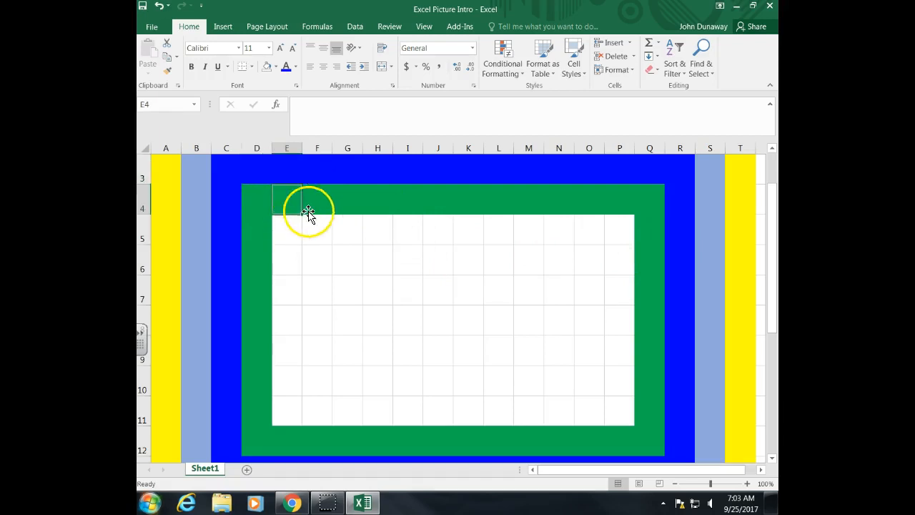
pyautogui.click(616, 235)
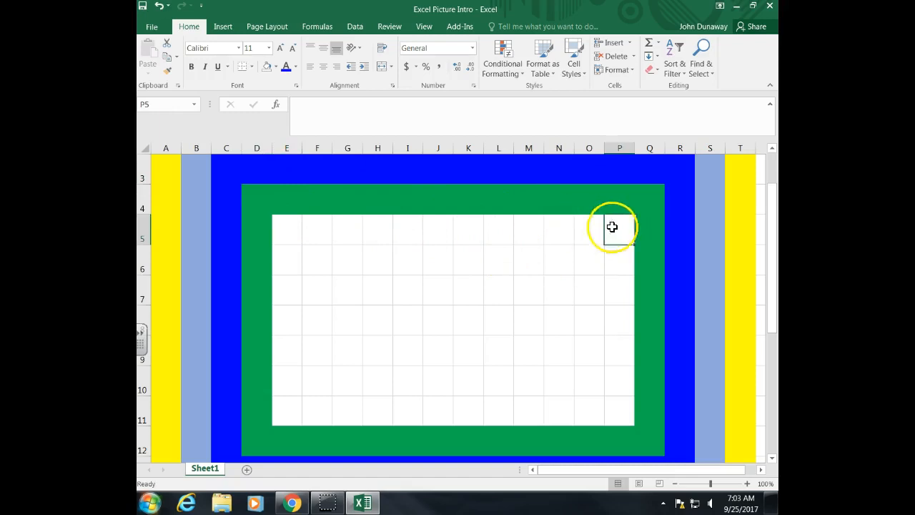
pyautogui.click(295, 69)
pyautogui.click(289, 238)
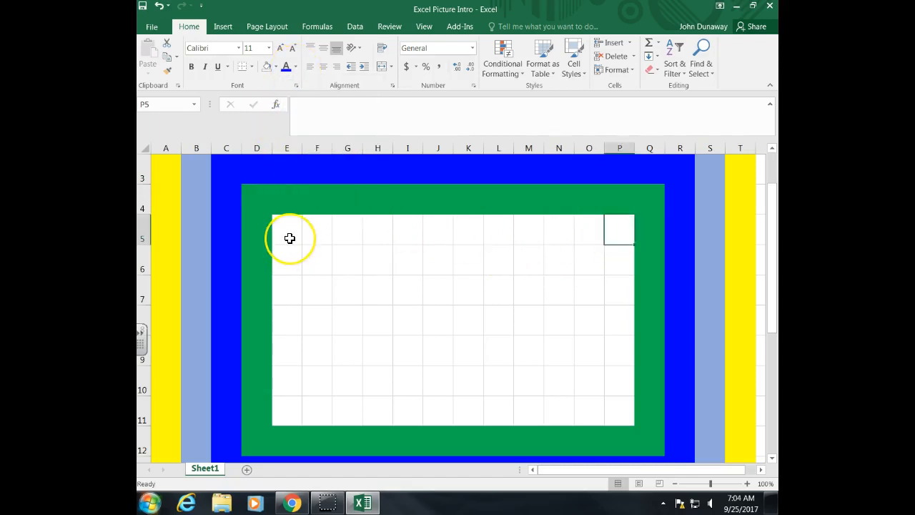
pyautogui.click(290, 238)
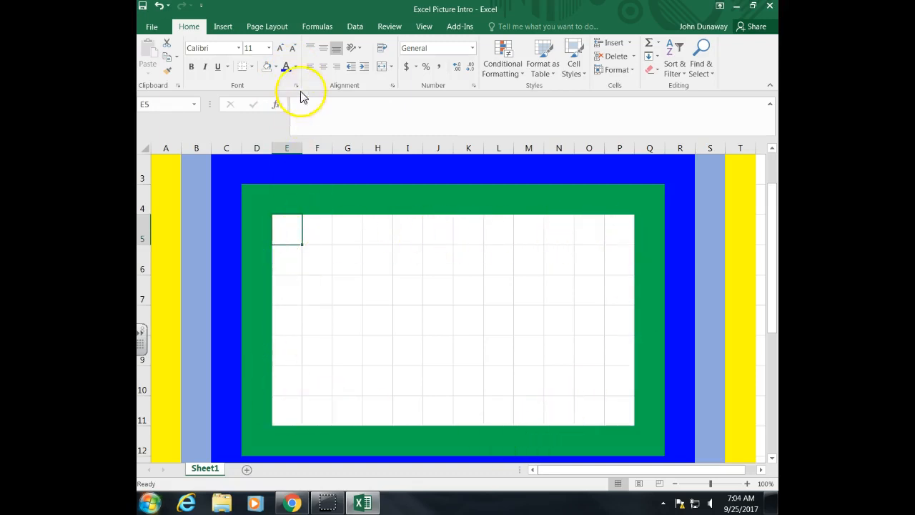
pyautogui.click(296, 67)
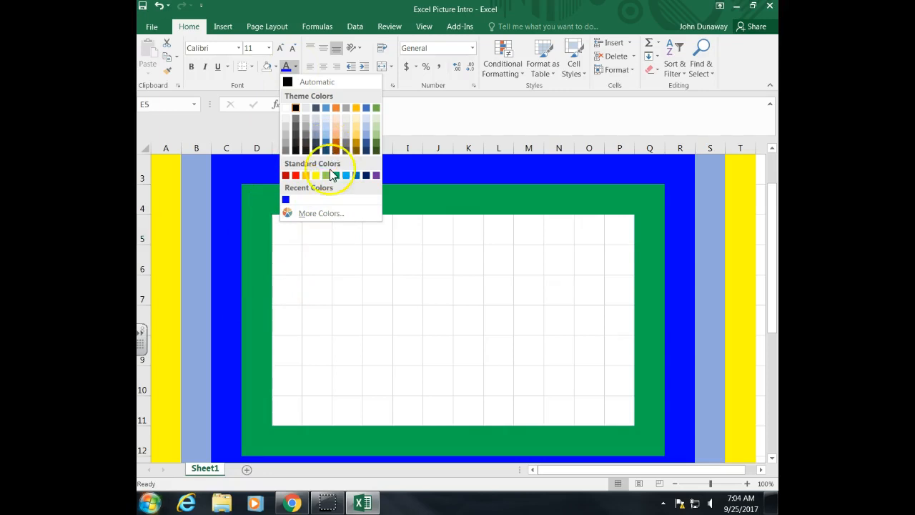
pyautogui.click(285, 241)
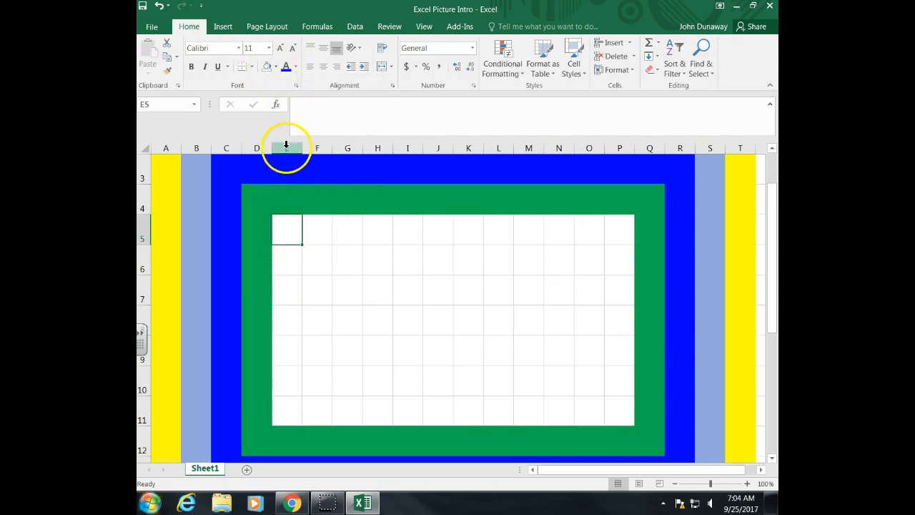
pyautogui.click(295, 67)
pyautogui.click(306, 175)
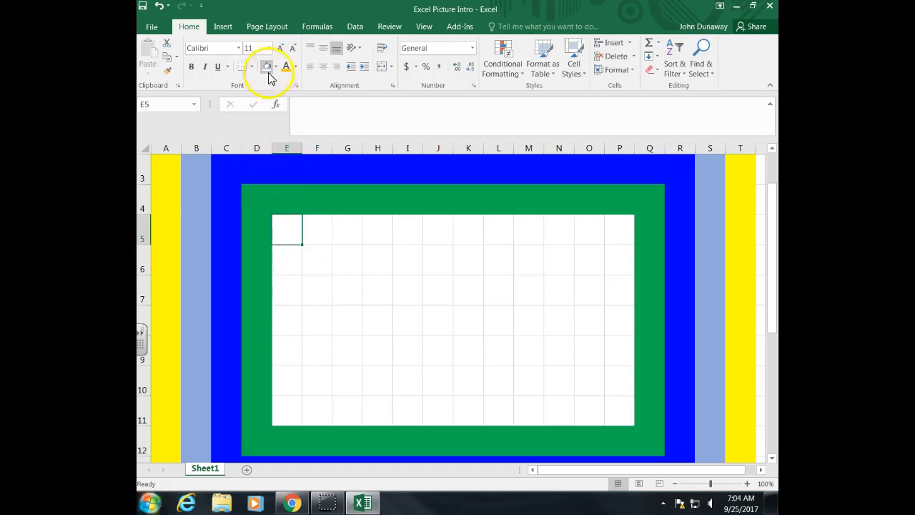
pyautogui.click(296, 66)
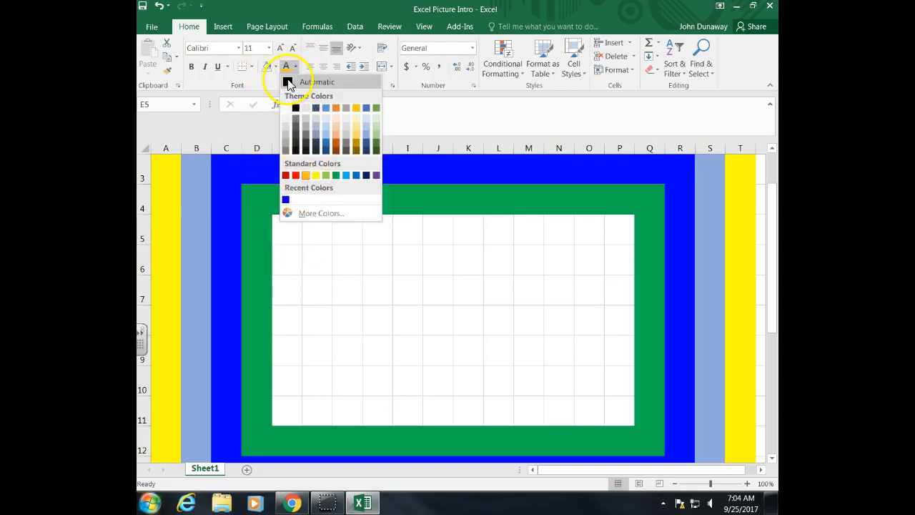
pyautogui.click(288, 82)
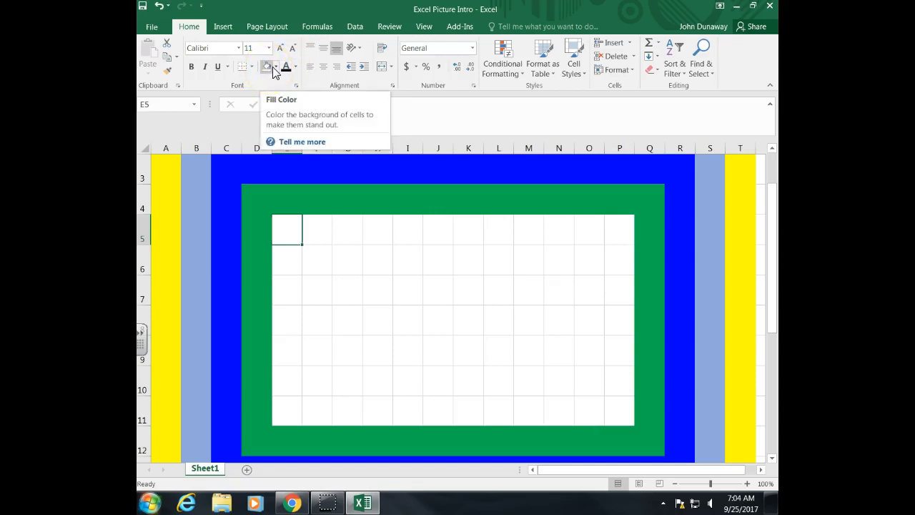
# Fill cell E5 with orange and cell E6 with grey
pyautogui.click(277, 67)
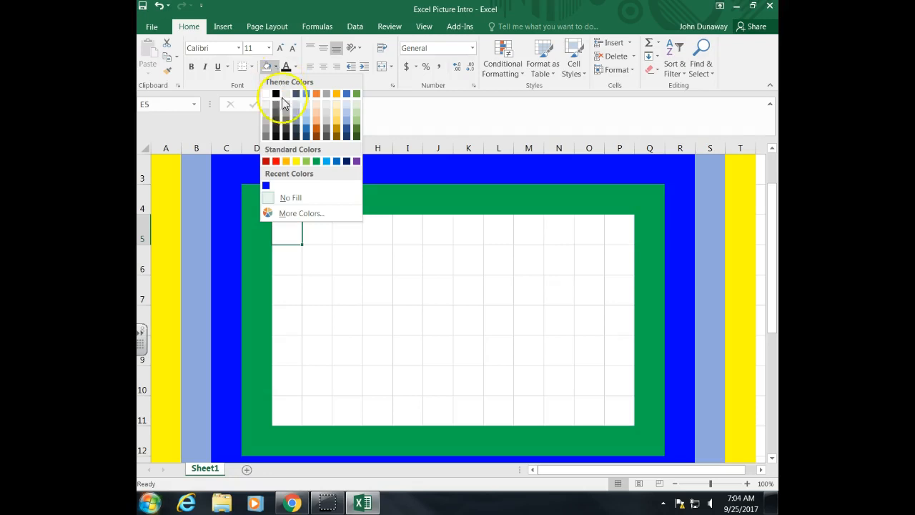
pyautogui.click(286, 161)
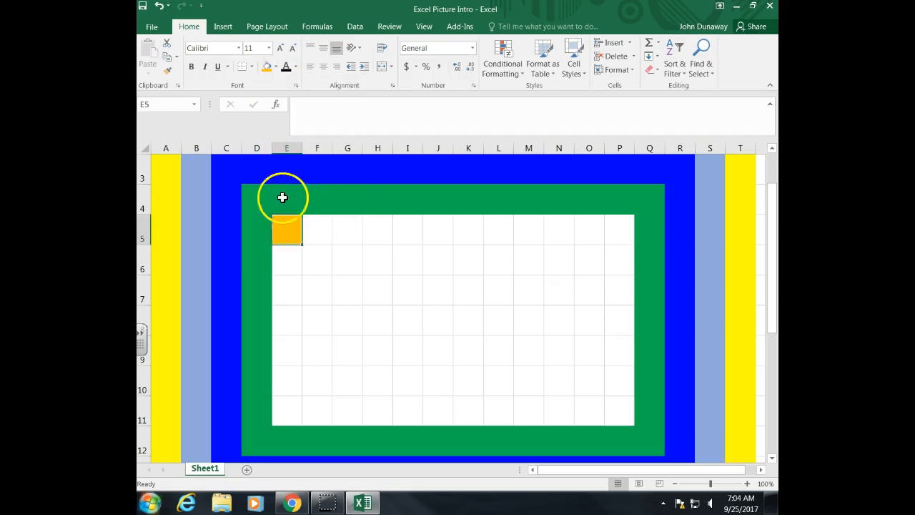
pyautogui.click(294, 251)
pyautogui.click(276, 68)
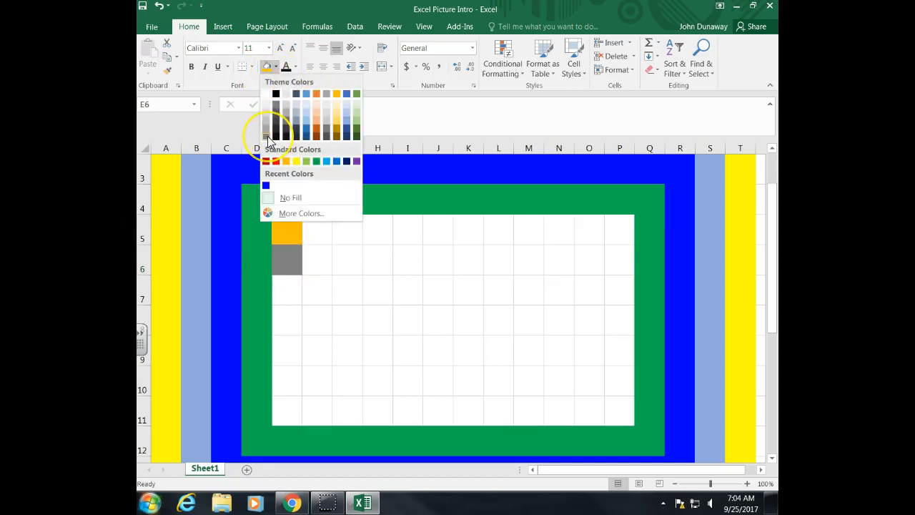
pyautogui.click(269, 140)
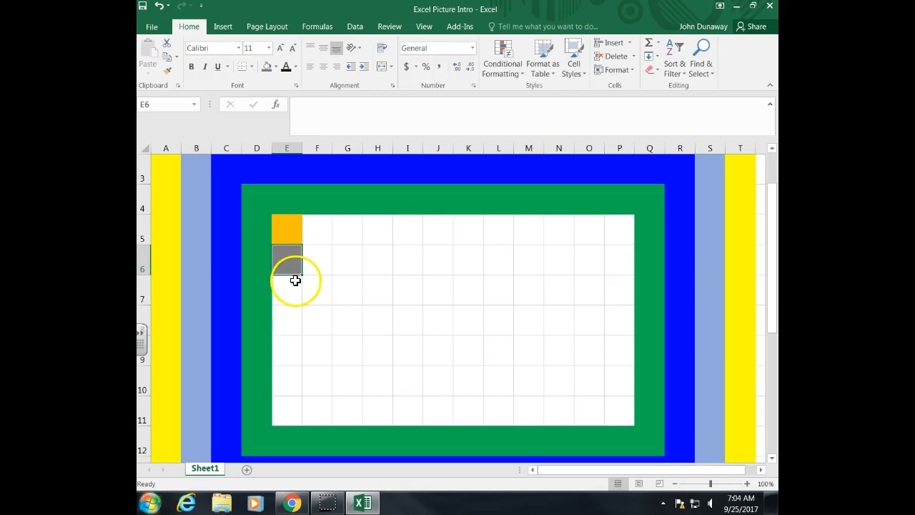
# Fill cells E7, E9 and E11 with orange to continue the pattern down column E
pyautogui.click(285, 225)
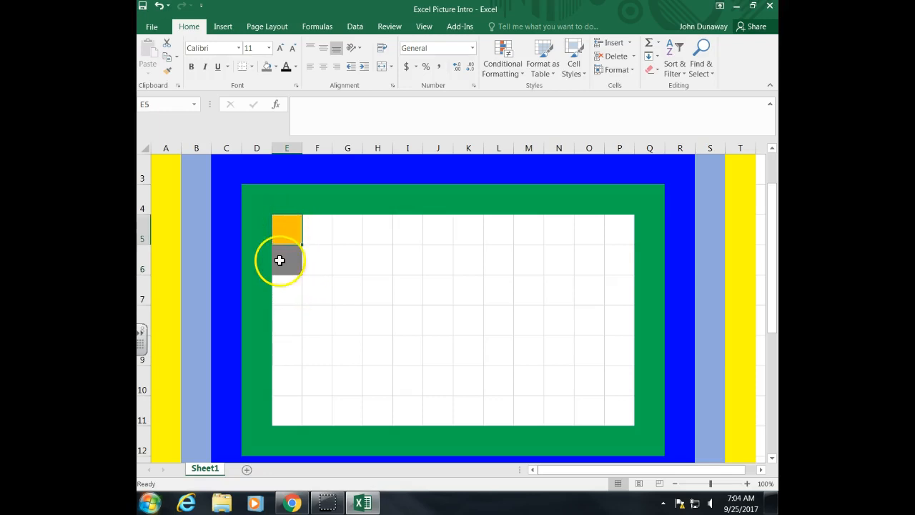
pyautogui.click(276, 67)
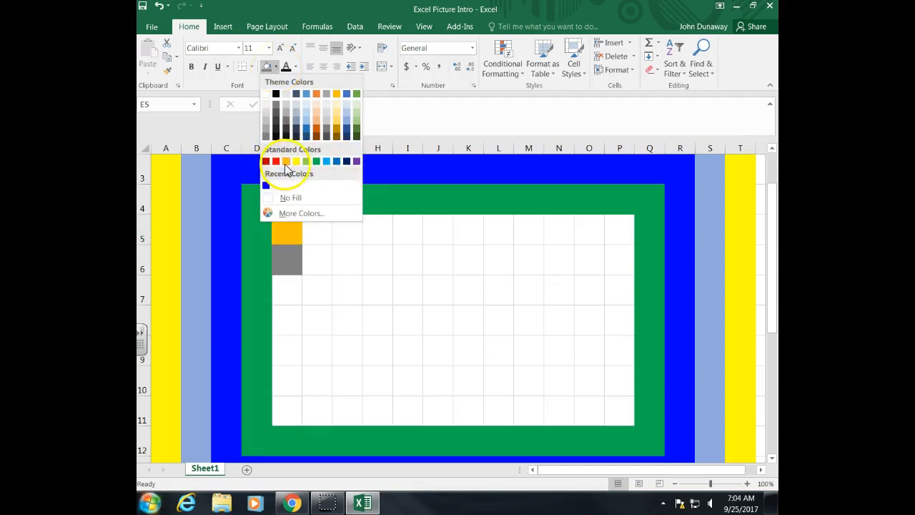
pyautogui.click(281, 289)
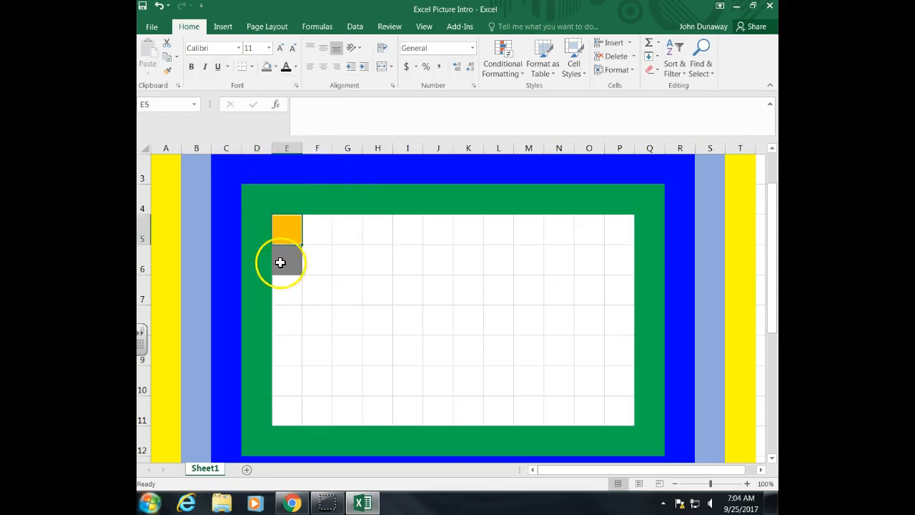
pyautogui.click(277, 71)
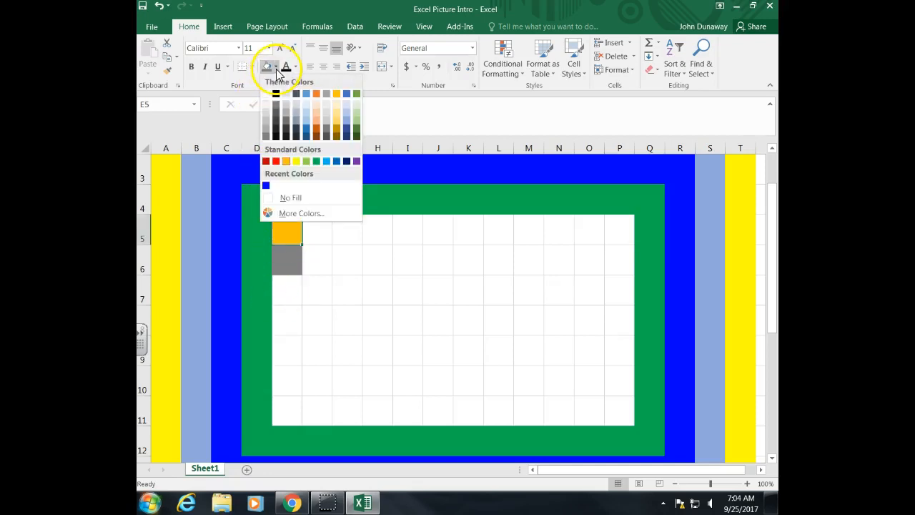
pyautogui.click(287, 165)
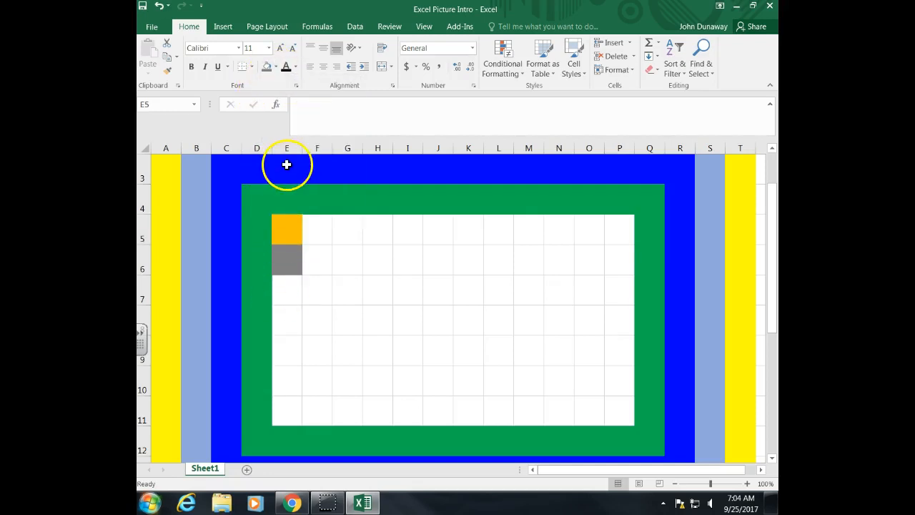
pyautogui.click(283, 293)
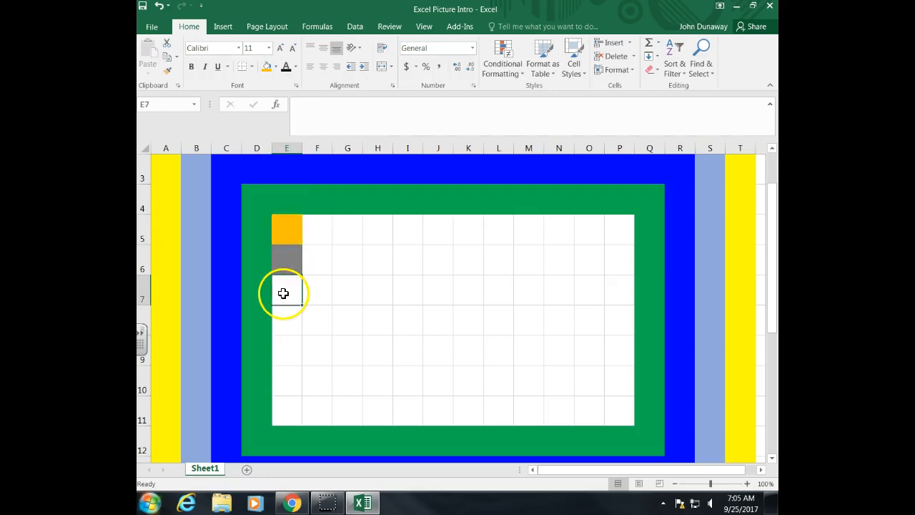
pyautogui.click(277, 71)
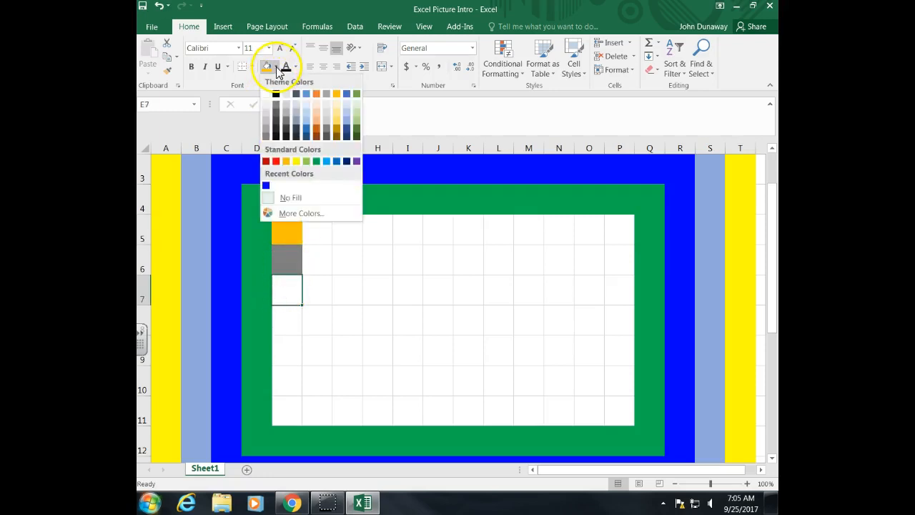
pyautogui.click(285, 160)
pyautogui.click(284, 350)
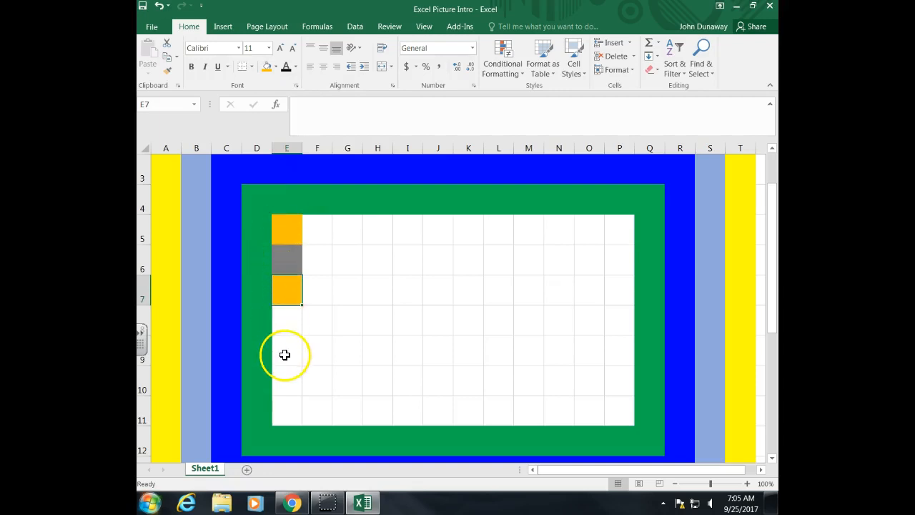
pyautogui.click(266, 67)
pyautogui.click(297, 417)
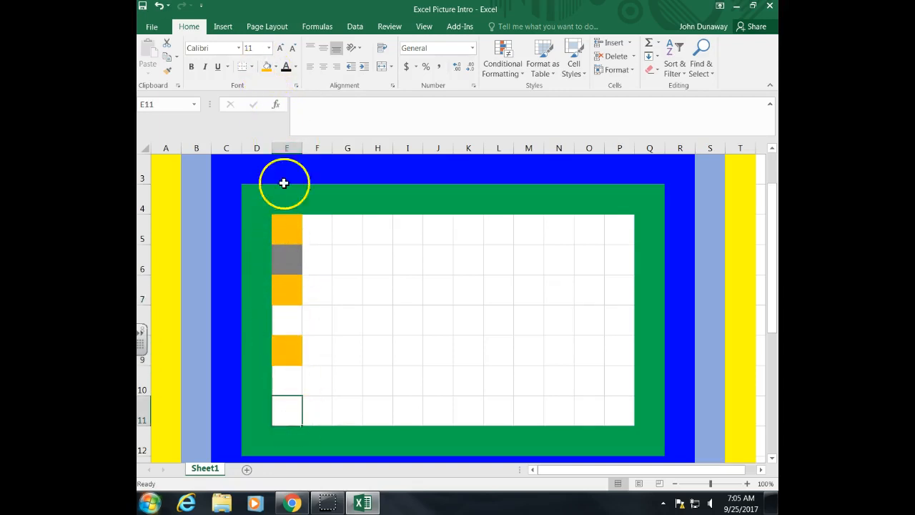
pyautogui.click(264, 67)
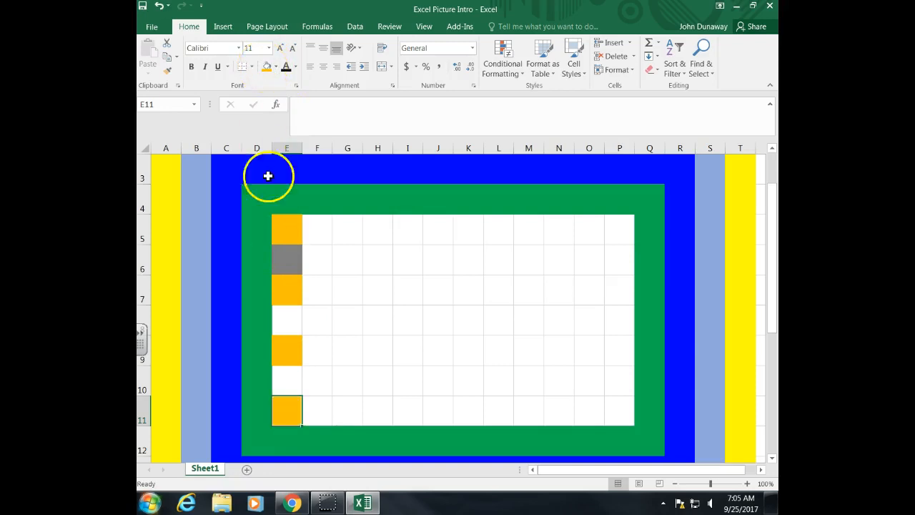
# Fill cells E8 and E10 with grey to alternate with the orange cells in column E
pyautogui.click(285, 265)
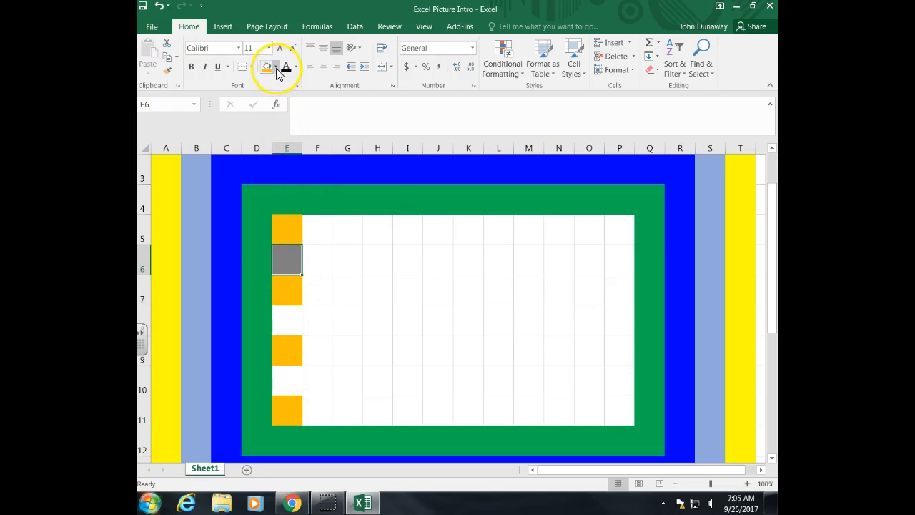
pyautogui.click(286, 323)
pyautogui.click(276, 68)
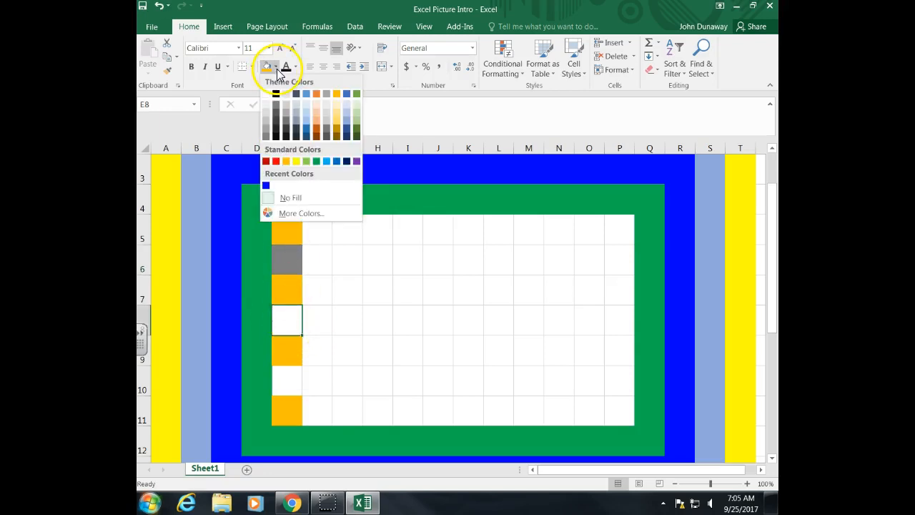
pyautogui.click(266, 136)
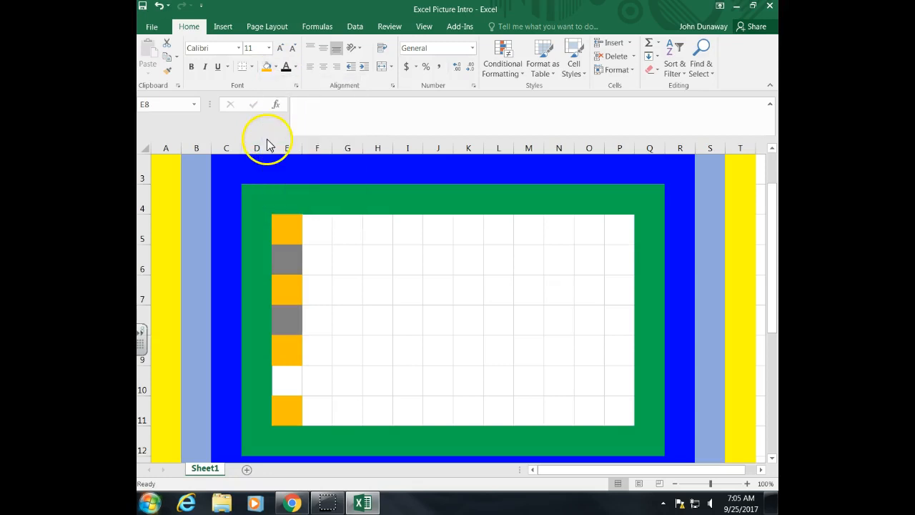
pyautogui.click(285, 388)
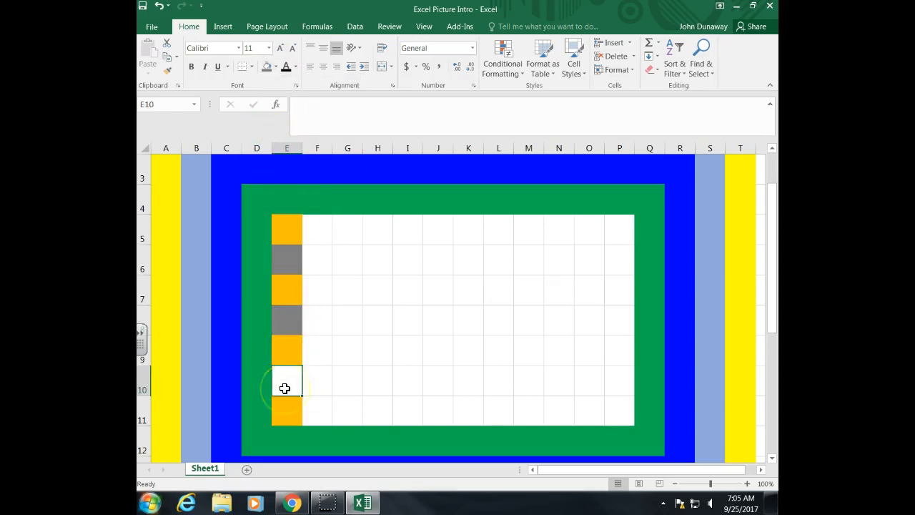
pyautogui.click(266, 66)
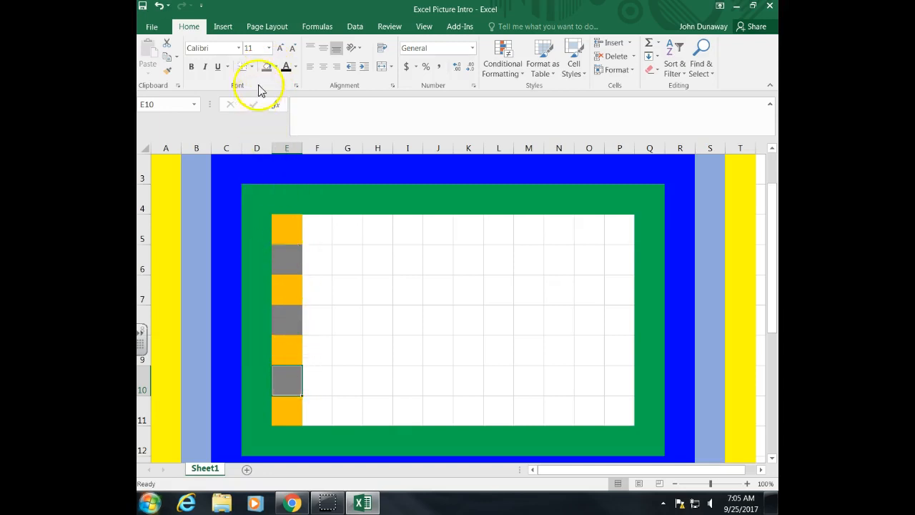
# Fill F5 with grey and extend the orange–grey pattern from E5:F5 across row 5 to P5 using the fill handle
pyautogui.click(289, 259)
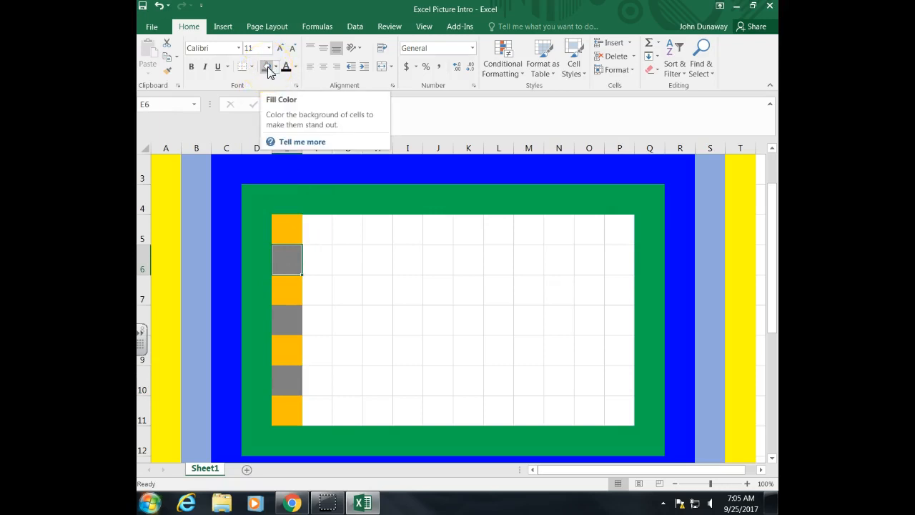
pyautogui.click(319, 236)
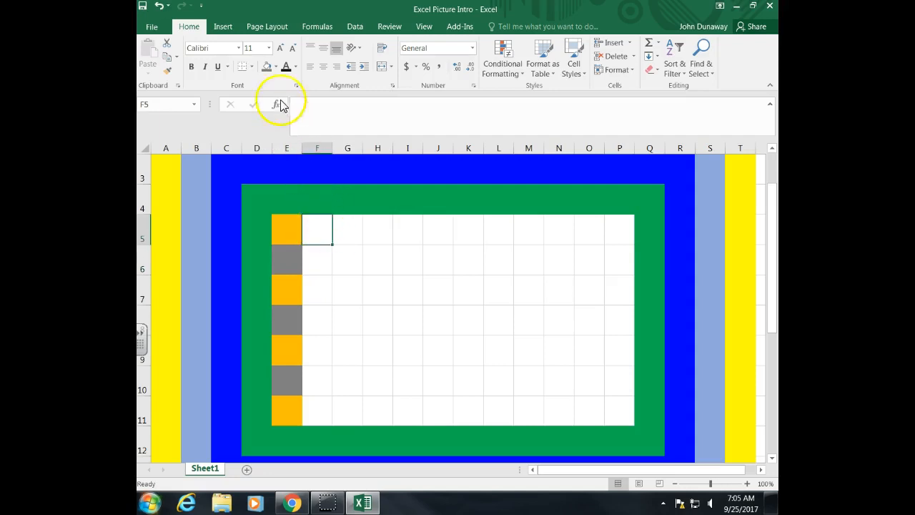
pyautogui.click(266, 68)
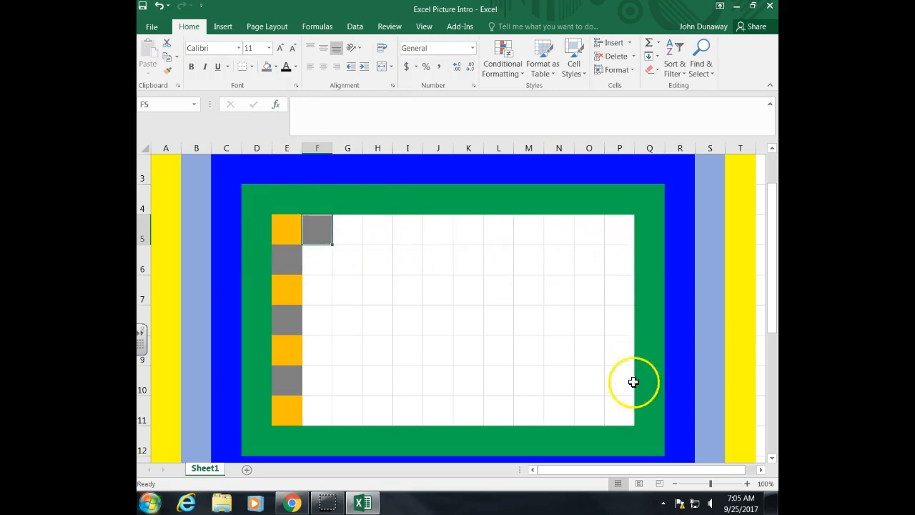
pyautogui.click(287, 236)
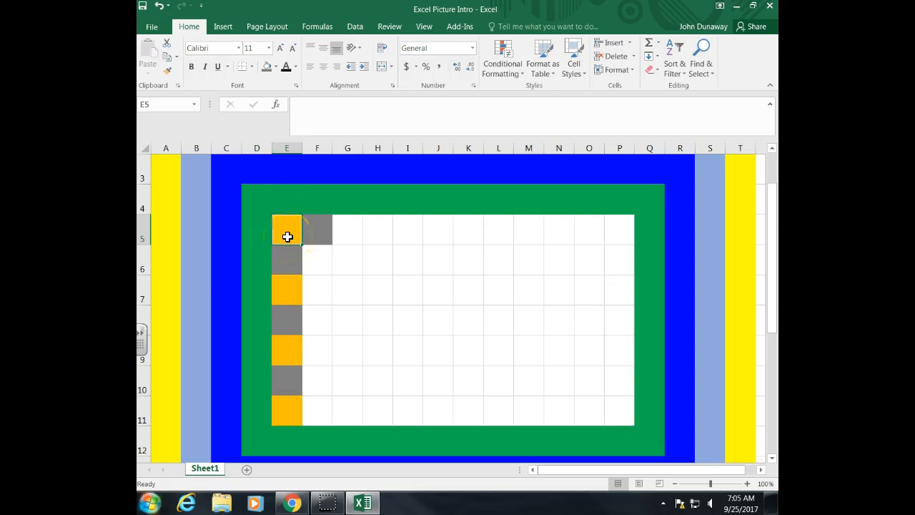
pyautogui.moveTo(287, 236); pyautogui.dragTo(310, 235)
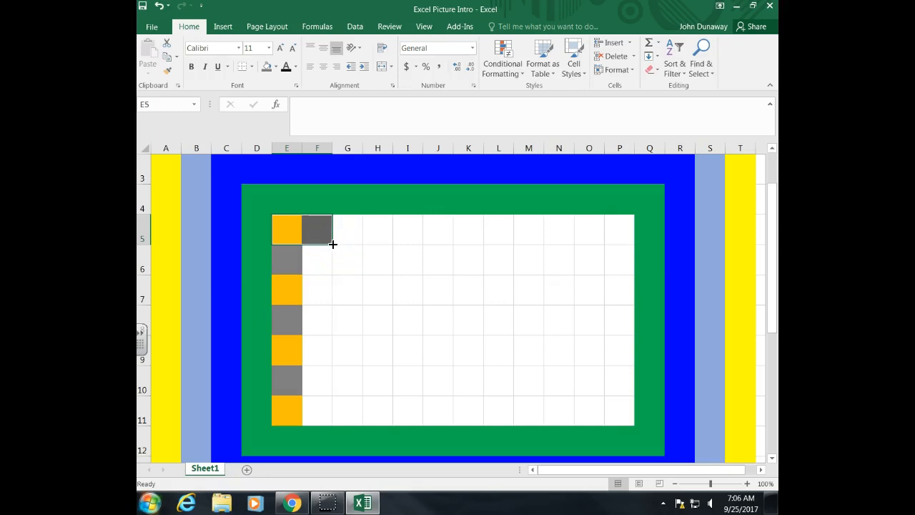
pyautogui.moveTo(332, 244); pyautogui.dragTo(621, 243)
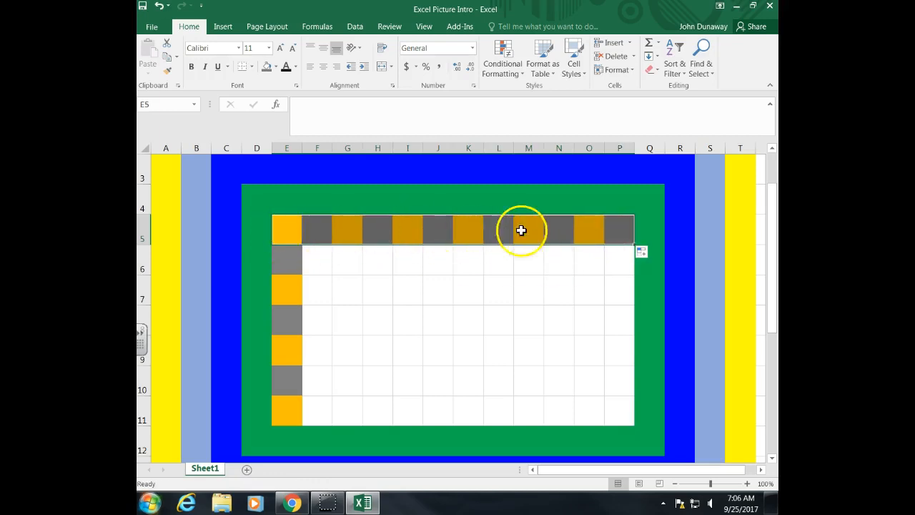
# Fill P6 with orange and extend the alternating pattern down column P to P11
pyautogui.click(617, 266)
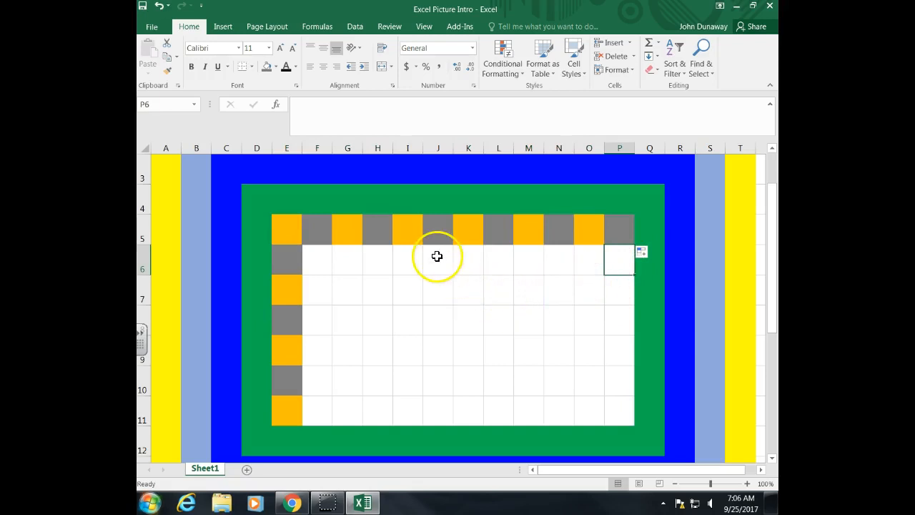
pyautogui.click(276, 67)
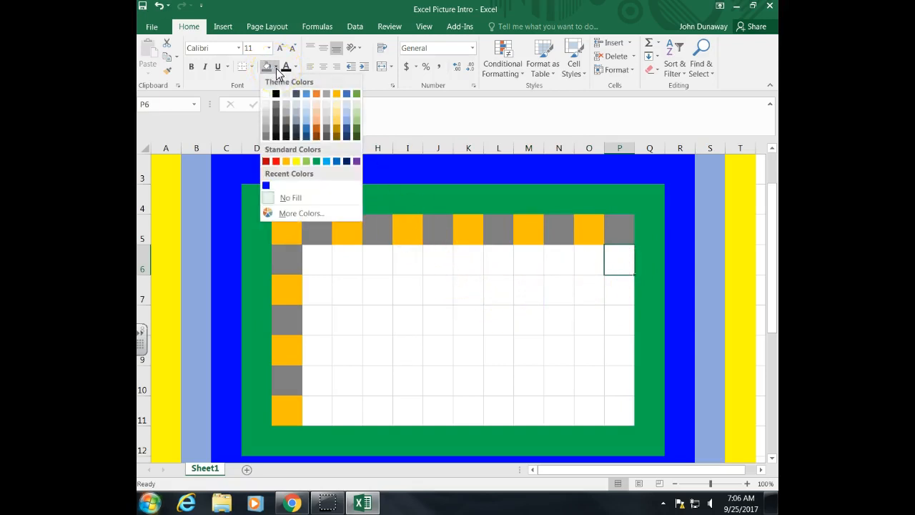
pyautogui.click(286, 162)
pyautogui.click(622, 237)
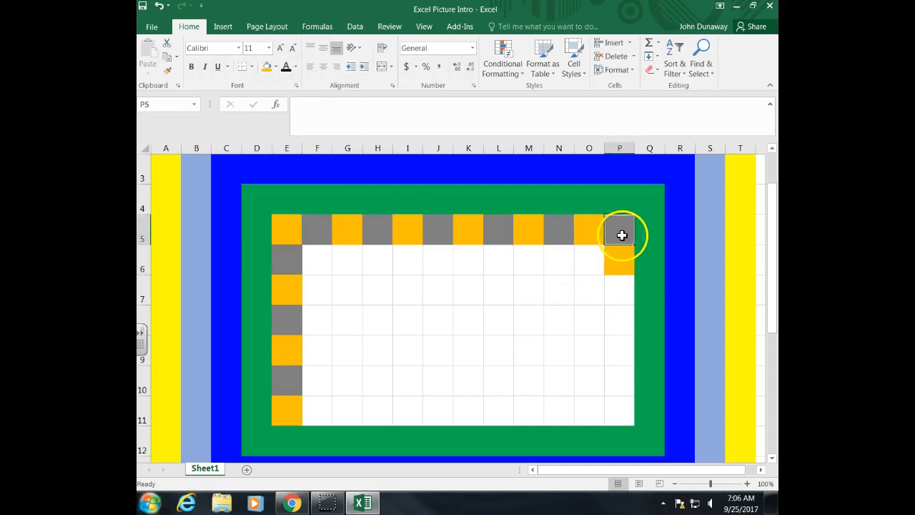
pyautogui.moveTo(622, 233)
pyautogui.mouseDown()
pyautogui.moveTo(637, 333)
pyautogui.moveTo(633, 425)
pyautogui.mouseUp()
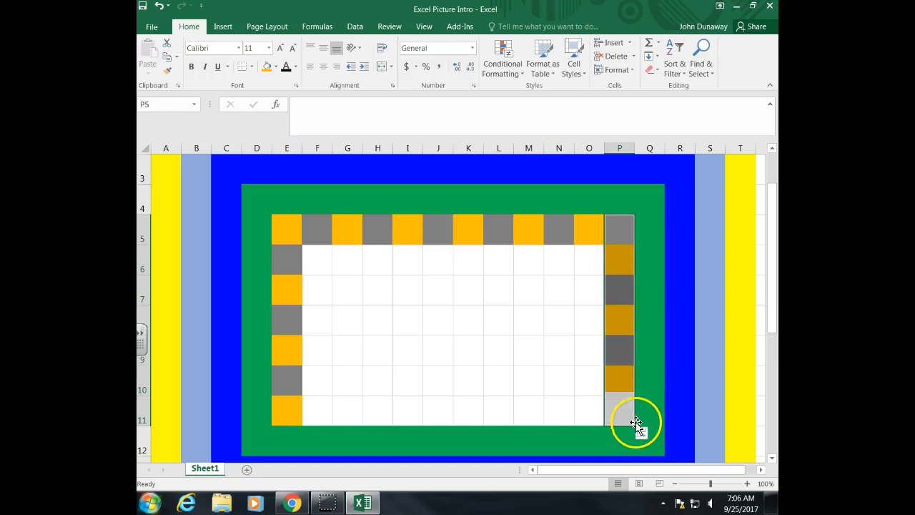
# Fill F11 with grey and extend the E11:F11 pattern across row 11 to O11 to close the ring
pyautogui.click(322, 417)
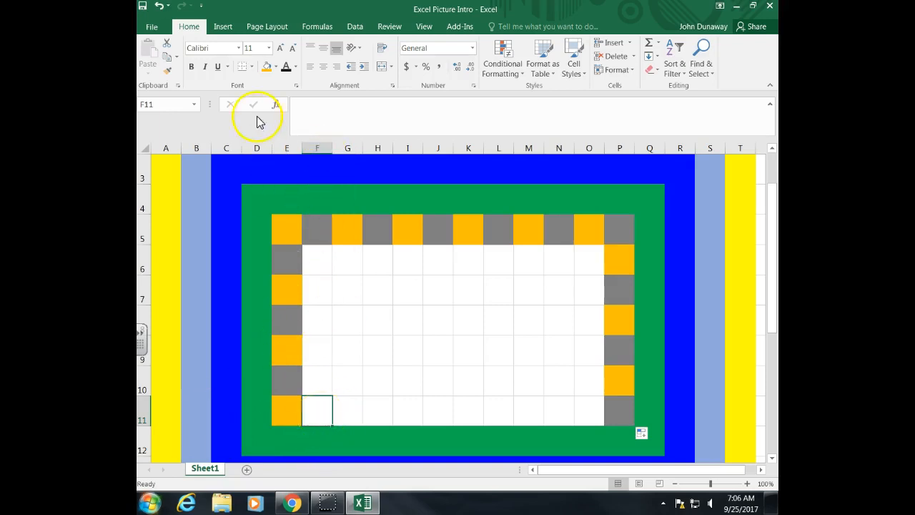
pyautogui.click(276, 67)
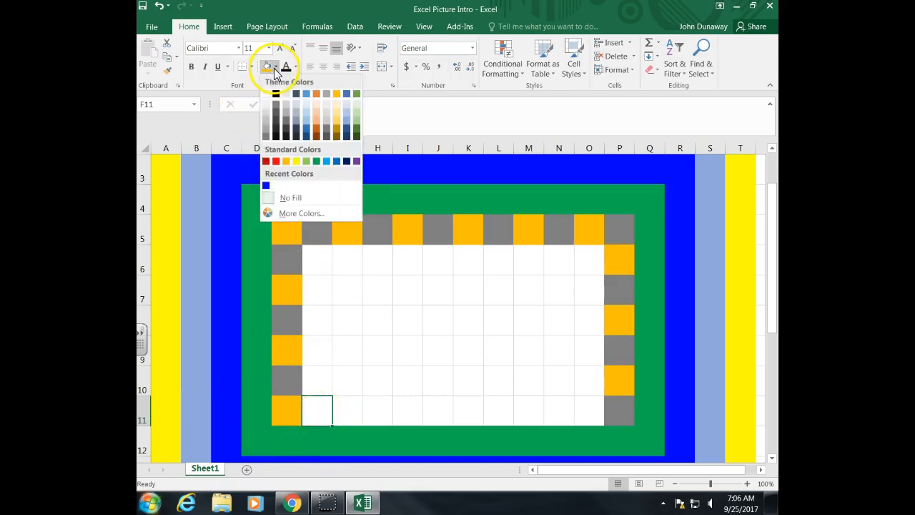
pyautogui.click(265, 137)
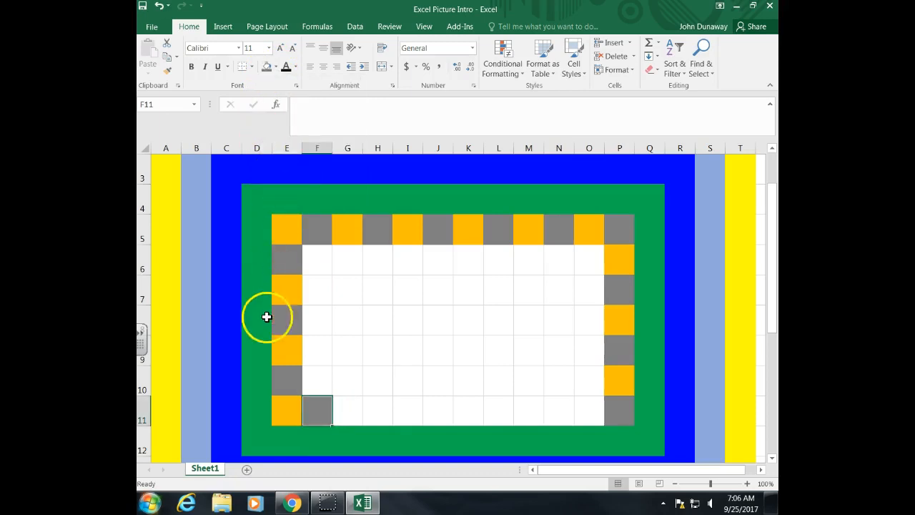
pyautogui.click(288, 415)
pyautogui.moveTo(304, 417); pyautogui.dragTo(608, 434)
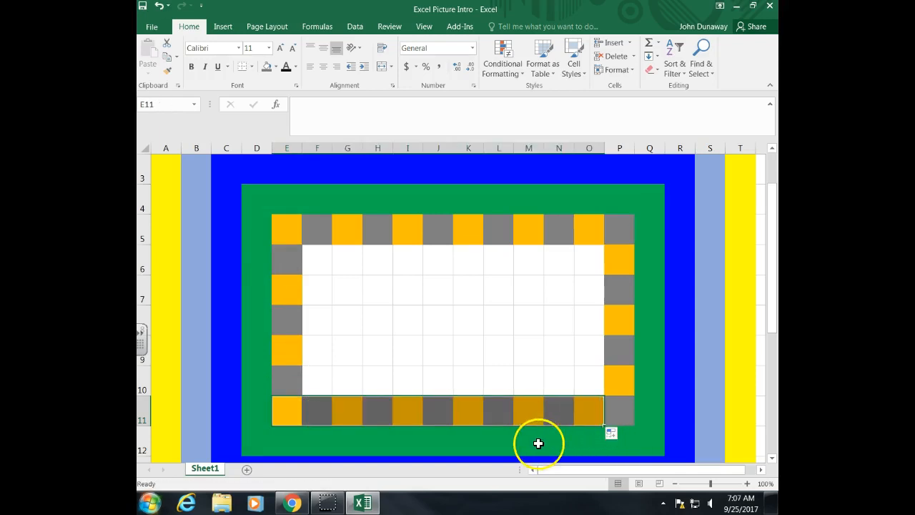
pyautogui.click(325, 386)
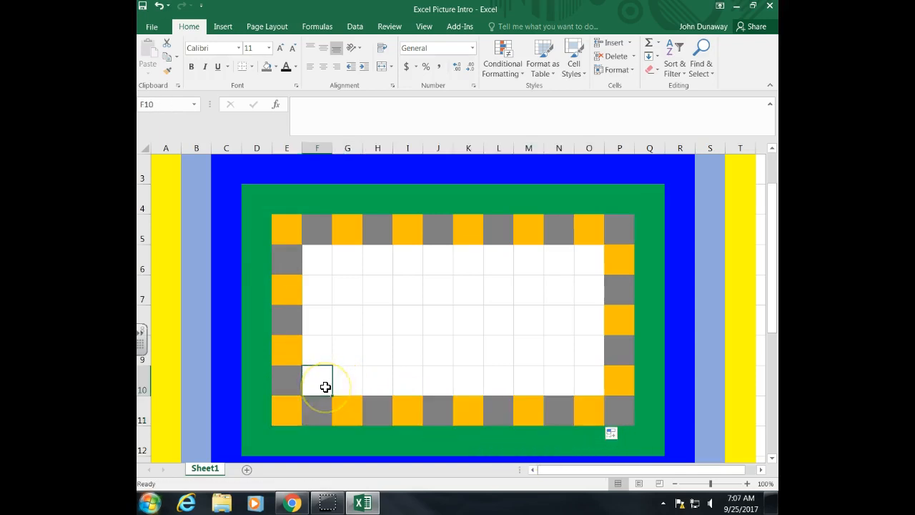